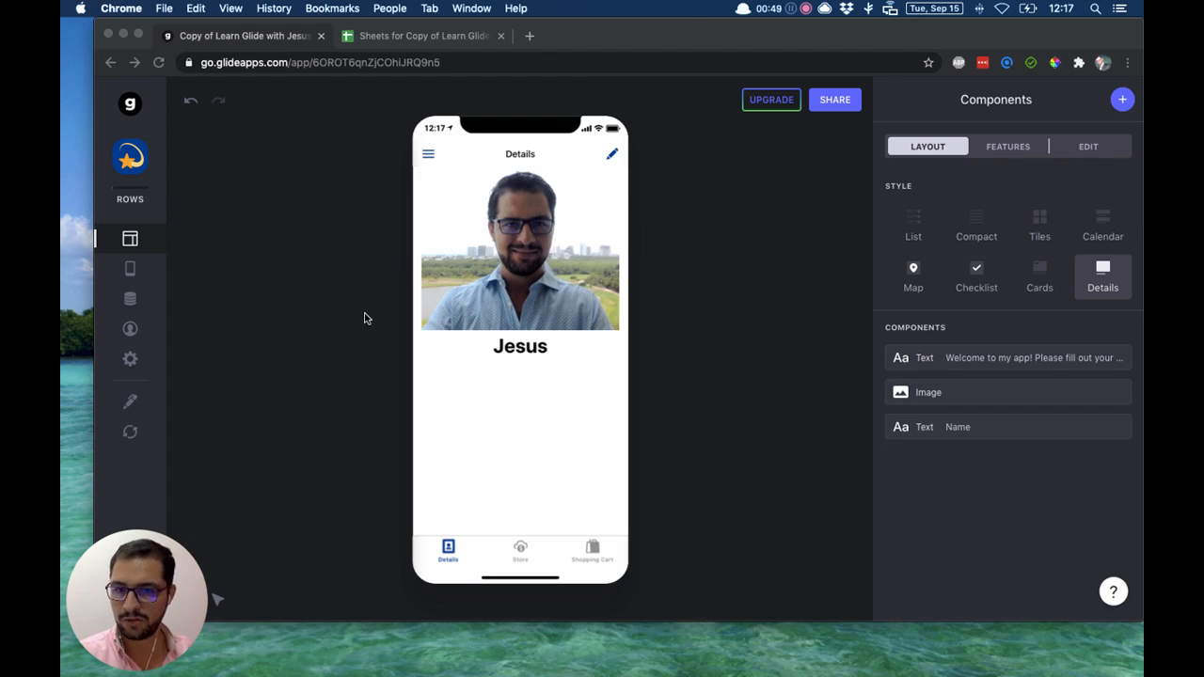
Add a column named Calendly_Link of type Link to the Profiles table
click(131, 301)
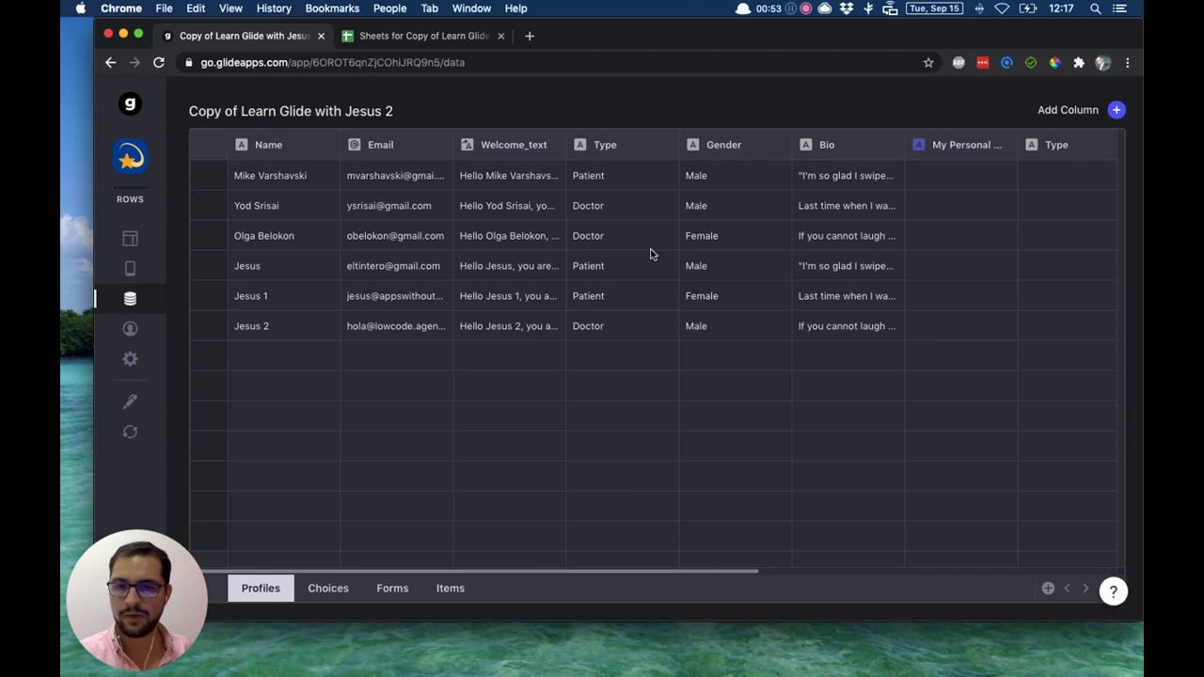
scroll(650, 254, right, 10)
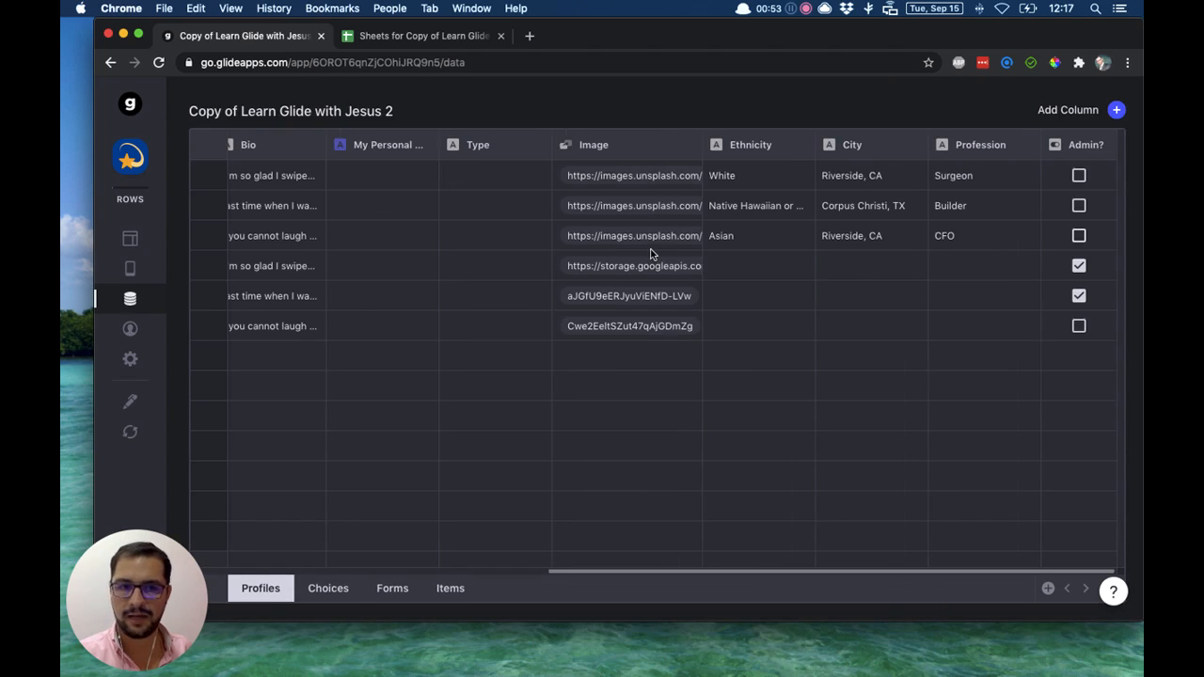
click(1117, 111)
triple_click(863, 178)
text(Calend)
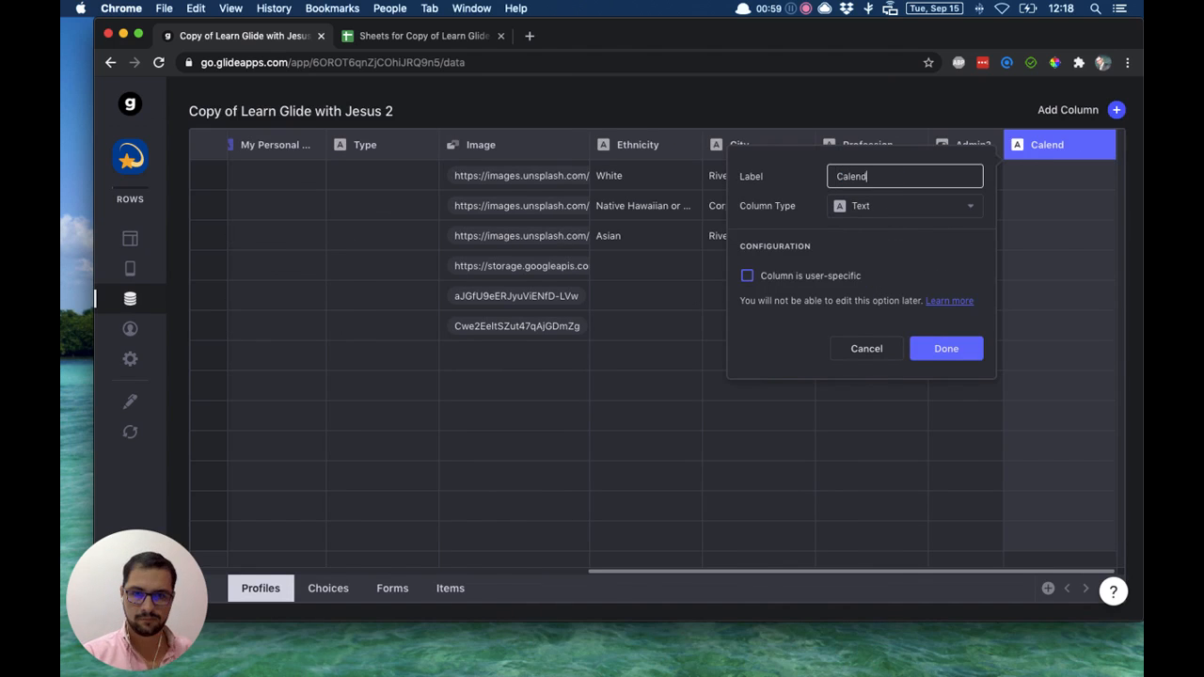
text(ly_Link)
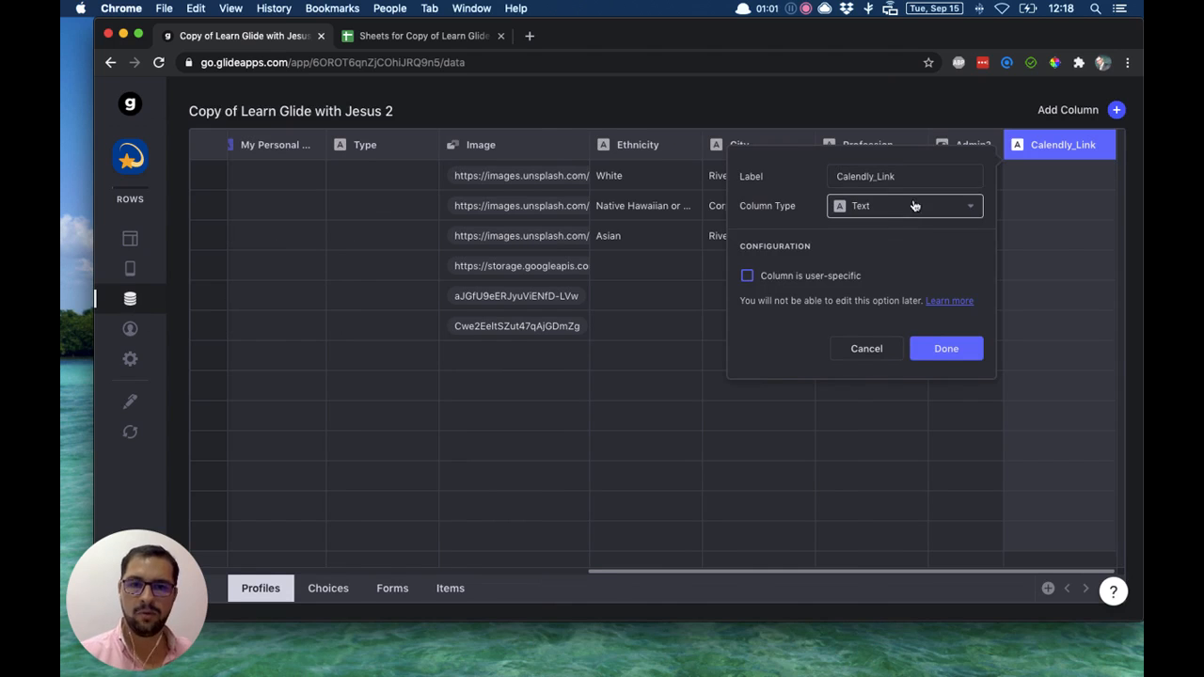
click(897, 209)
mouse_move(901, 246)
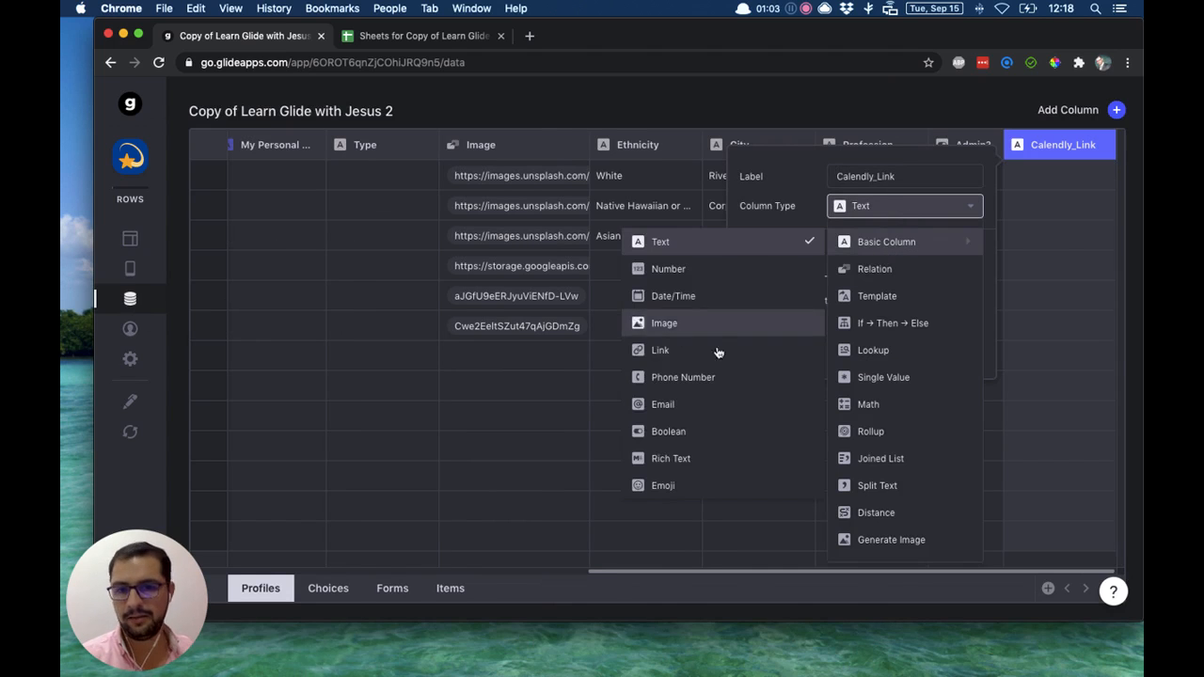
click(715, 350)
click(931, 349)
Enter the person's Calendly page URL in the Calendly_Link cell of the fourth row in Profiles
scroll(628, 296, left, 2)
scroll(628, 295, left, 6)
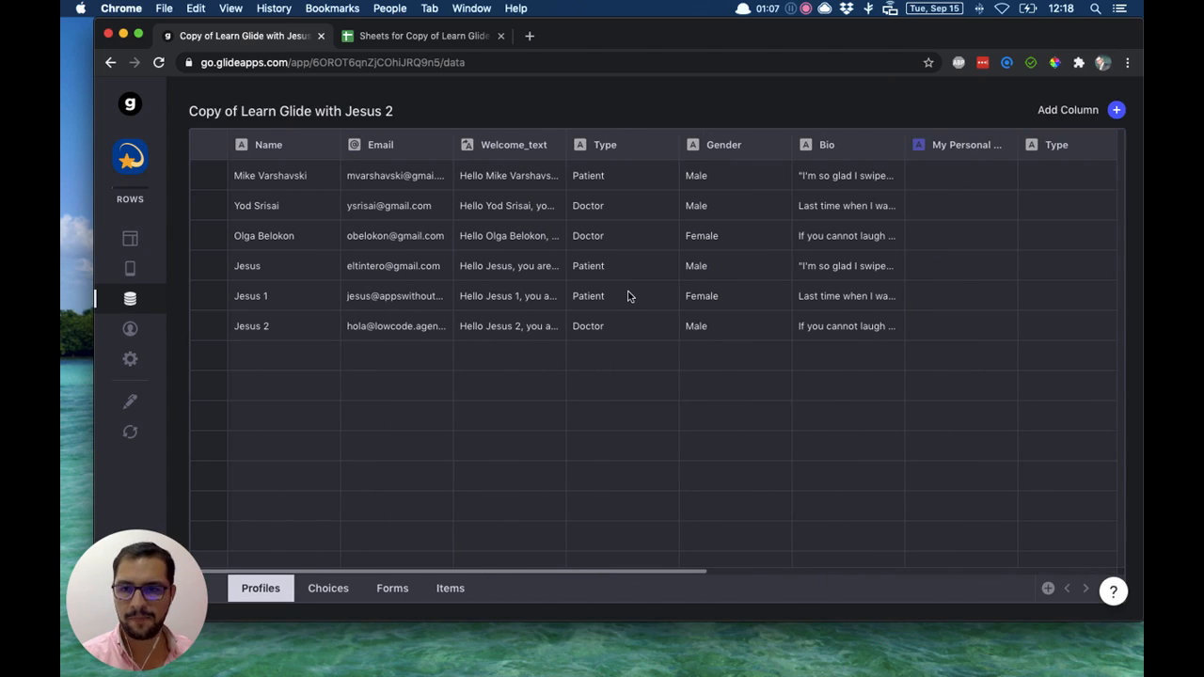
click(209, 266)
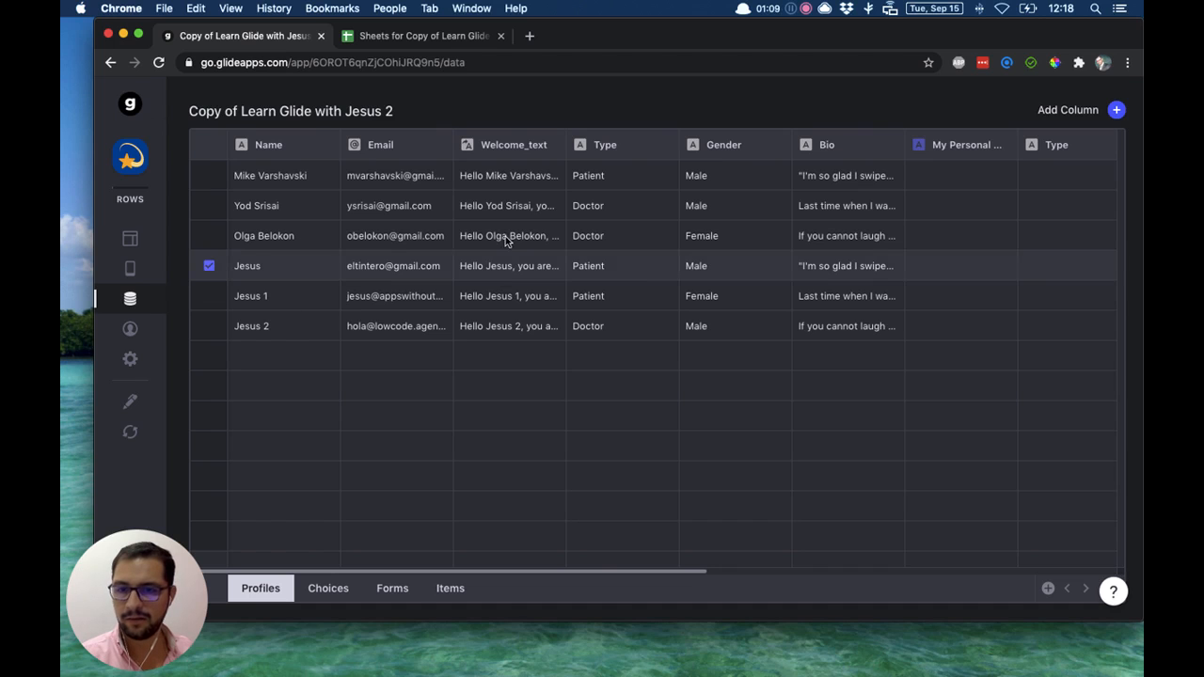
scroll(506, 241, right, 10)
click(997, 267)
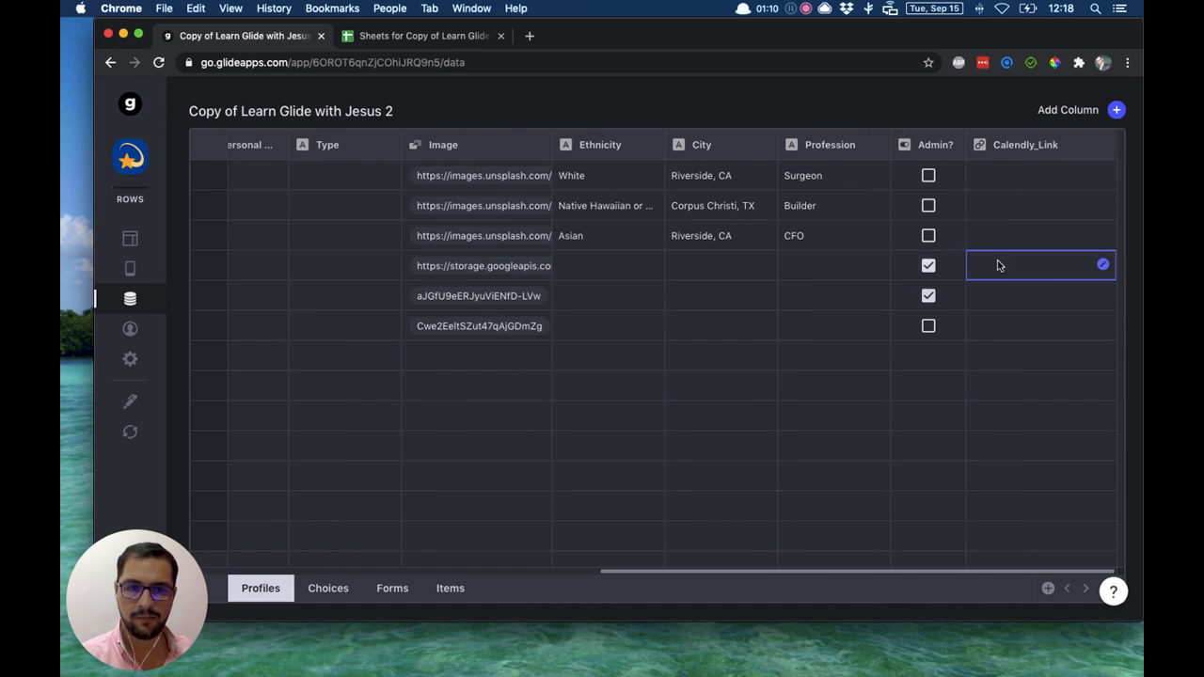
click(1103, 266)
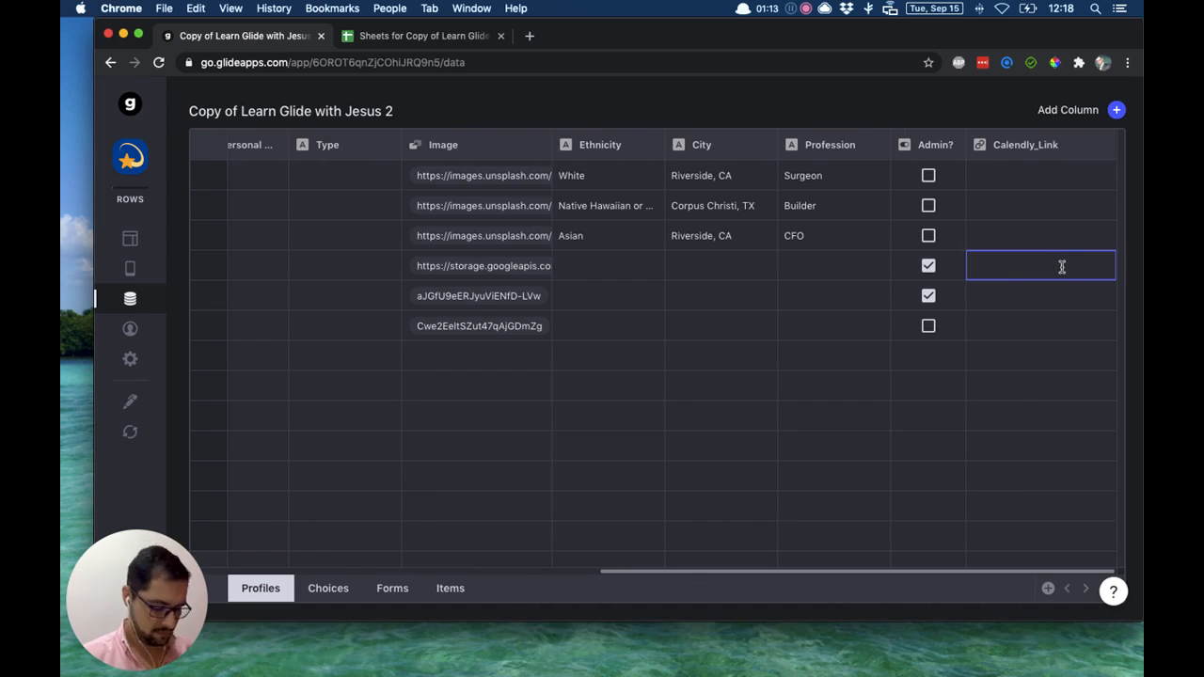
text(https://calendl)
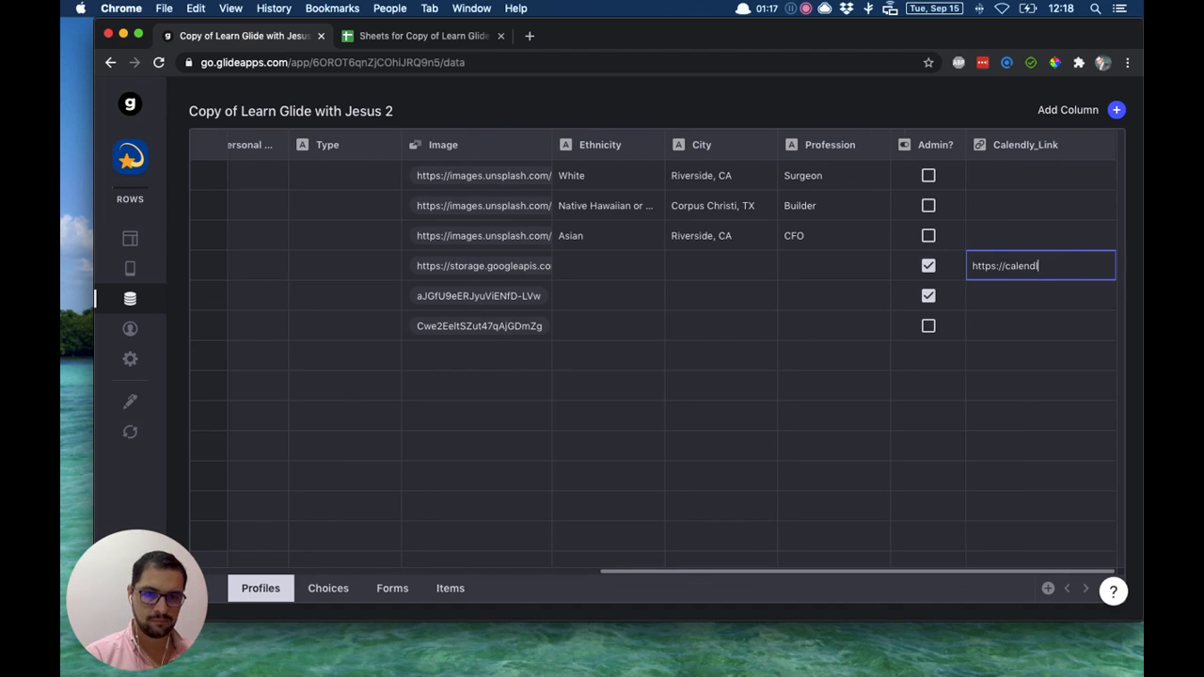
text(y.com/eltintero)
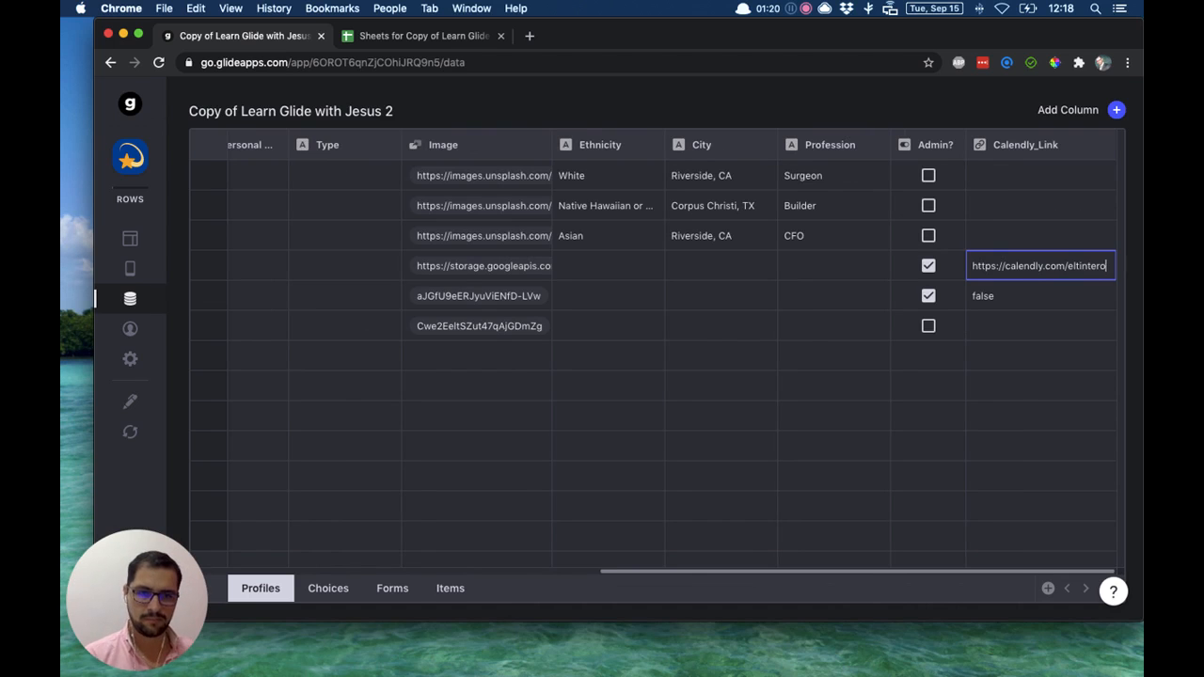
key(Return)
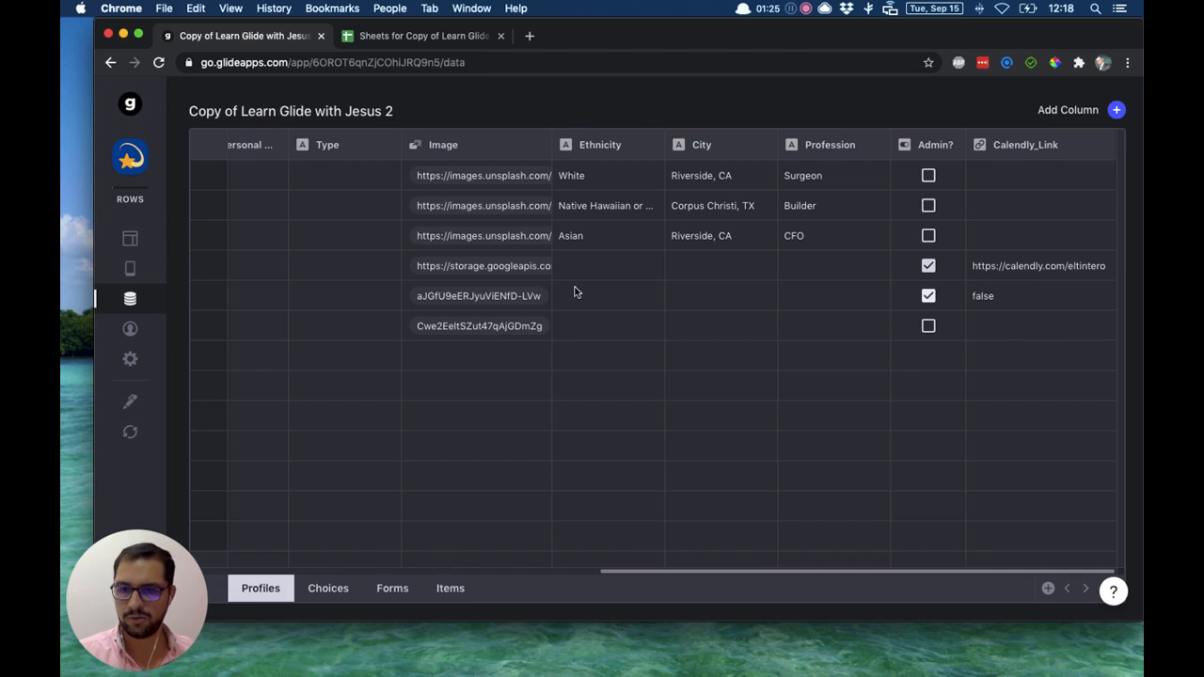
Add a new app tab sourced from Profiles and label it Consultants
click(130, 242)
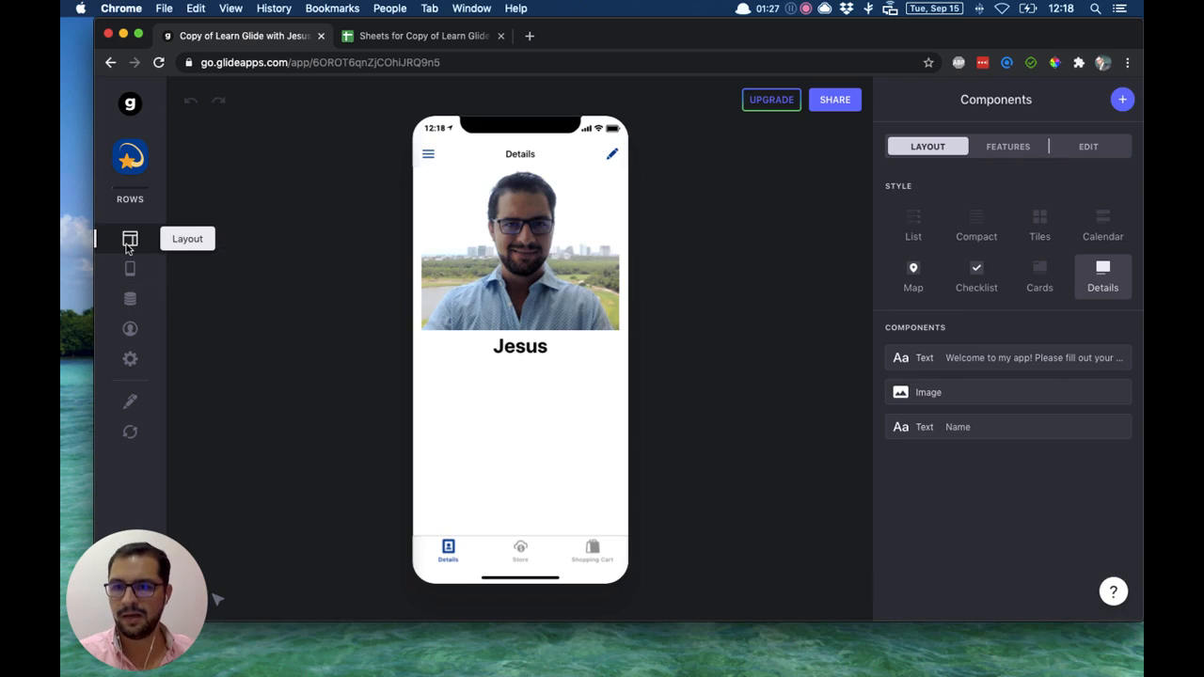
click(131, 271)
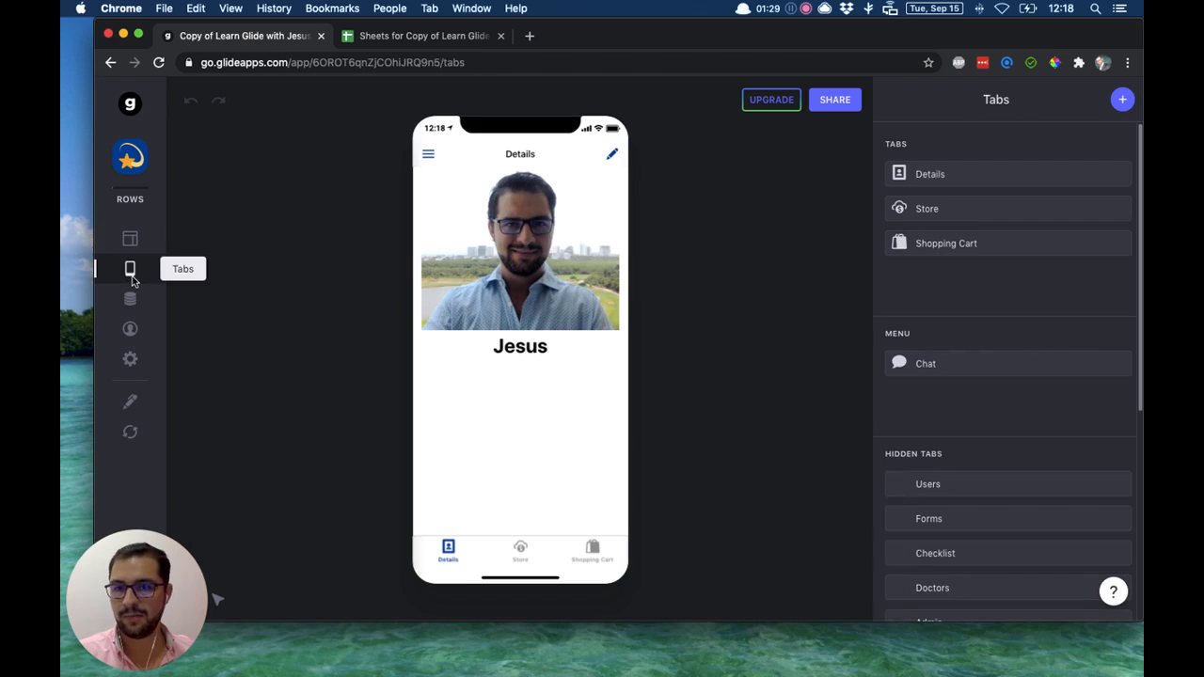
click(1124, 101)
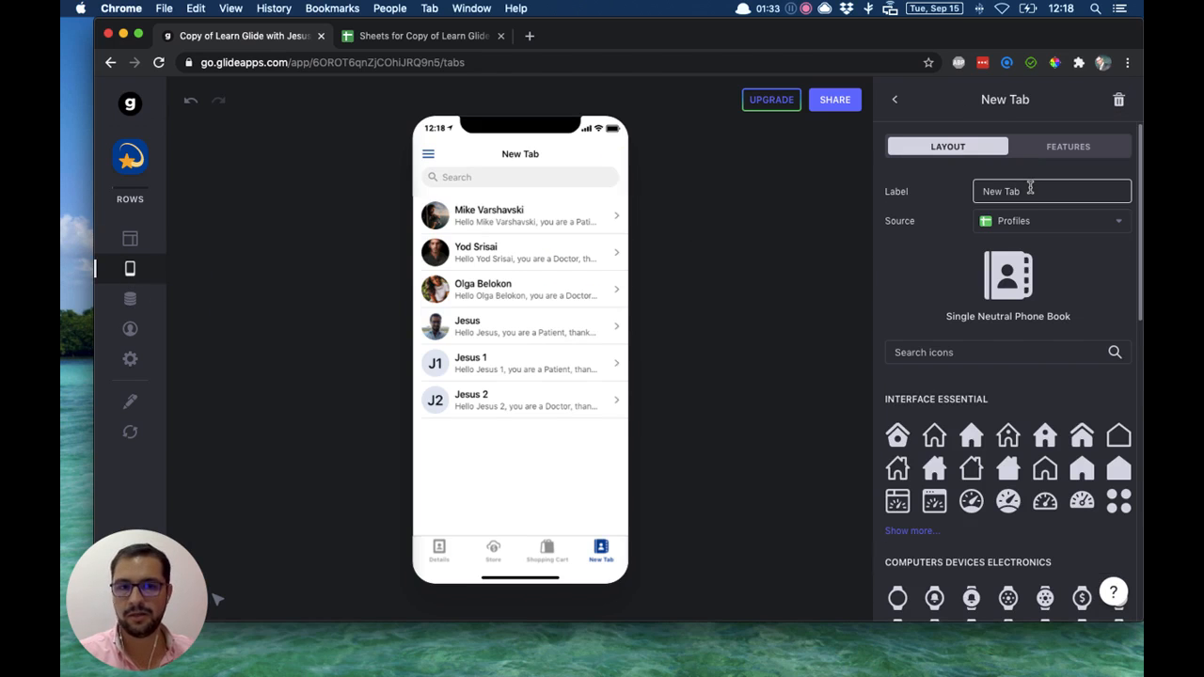
triple_click(1030, 188)
text(Consultants)
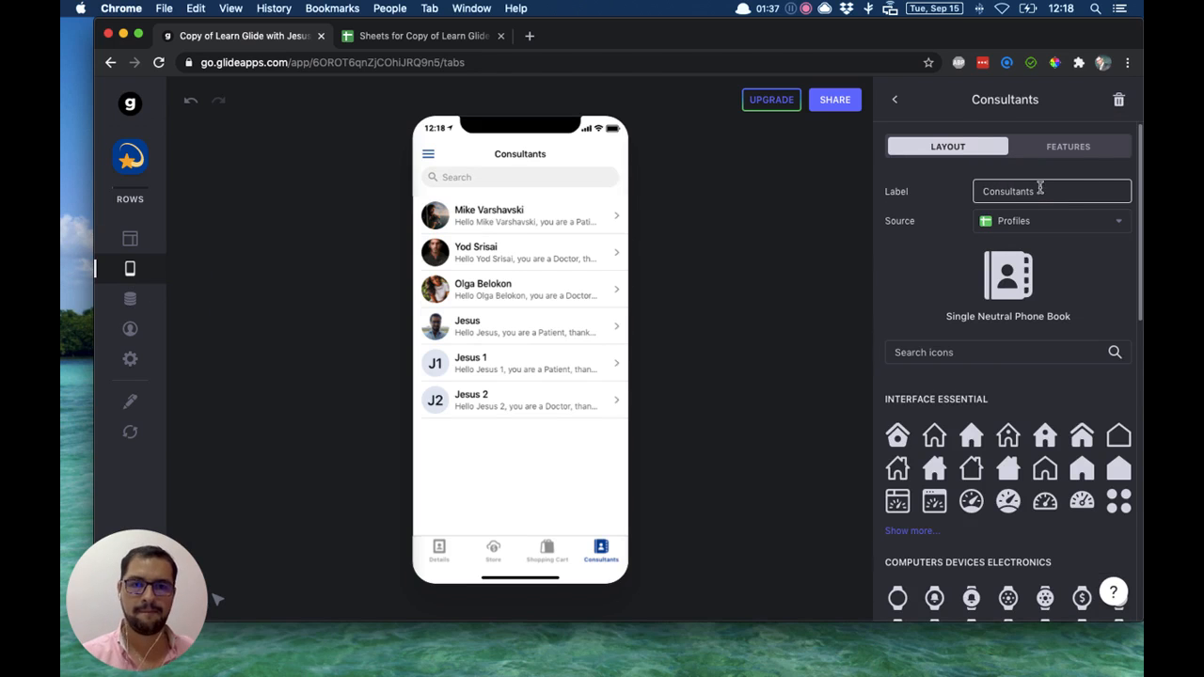
On the detail screen of the fourth profile in Consultants, set the Title component's image to the Image column
click(131, 242)
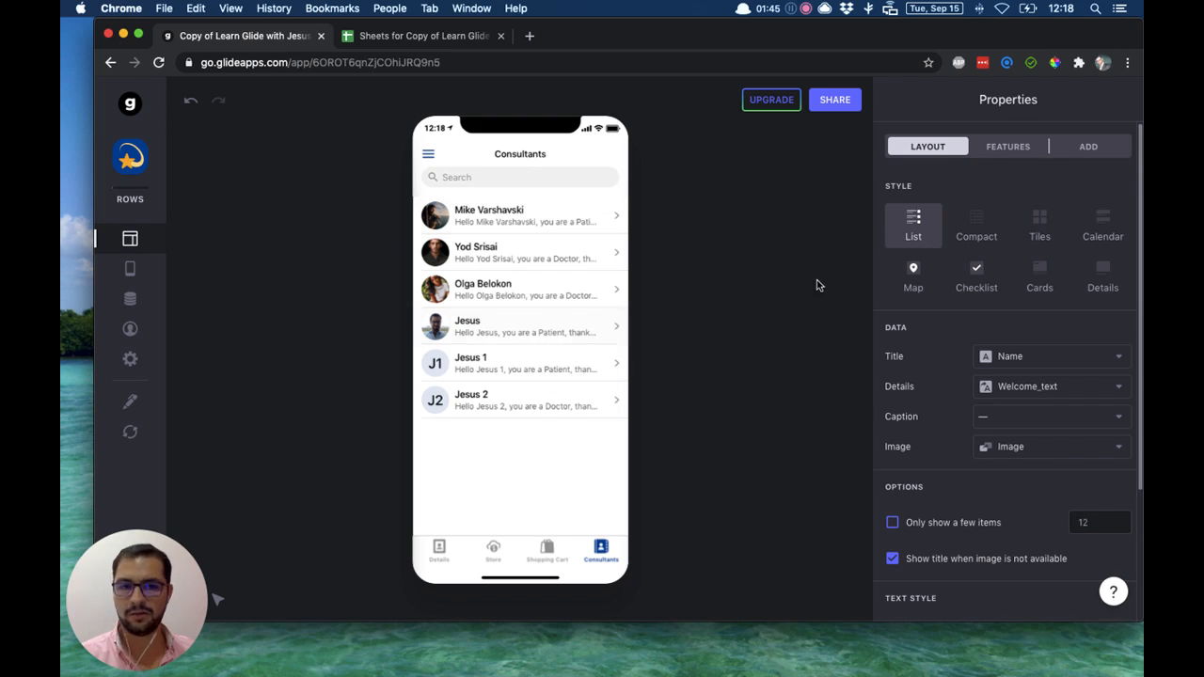
click(499, 338)
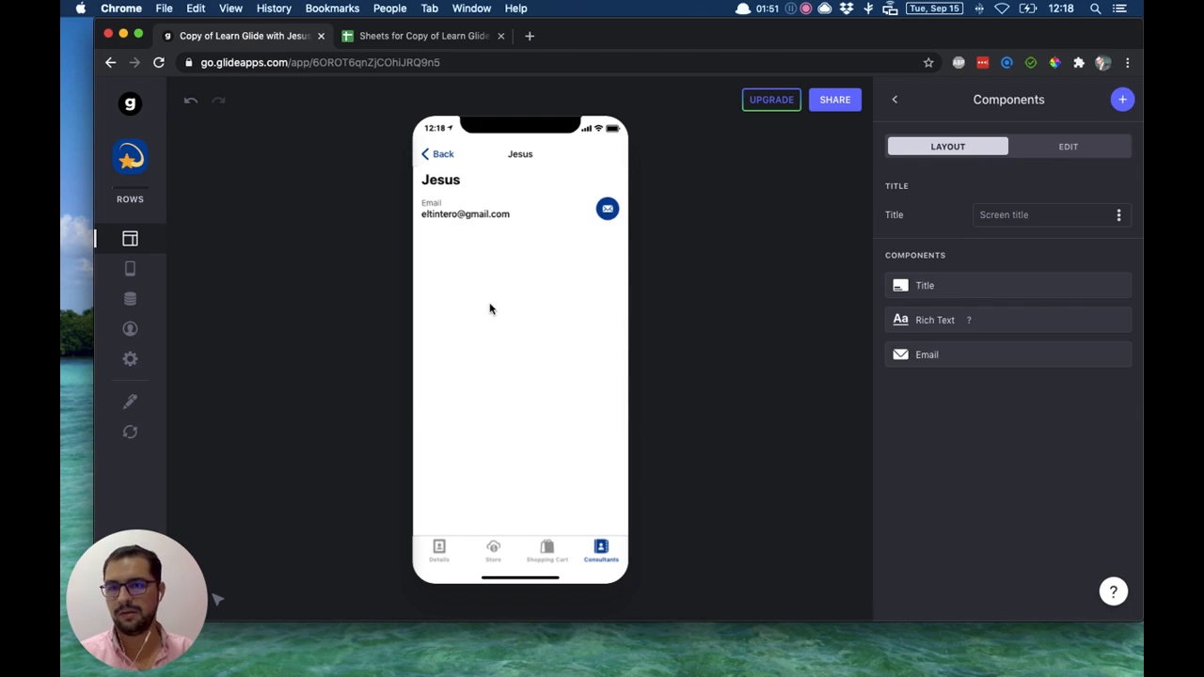
click(959, 286)
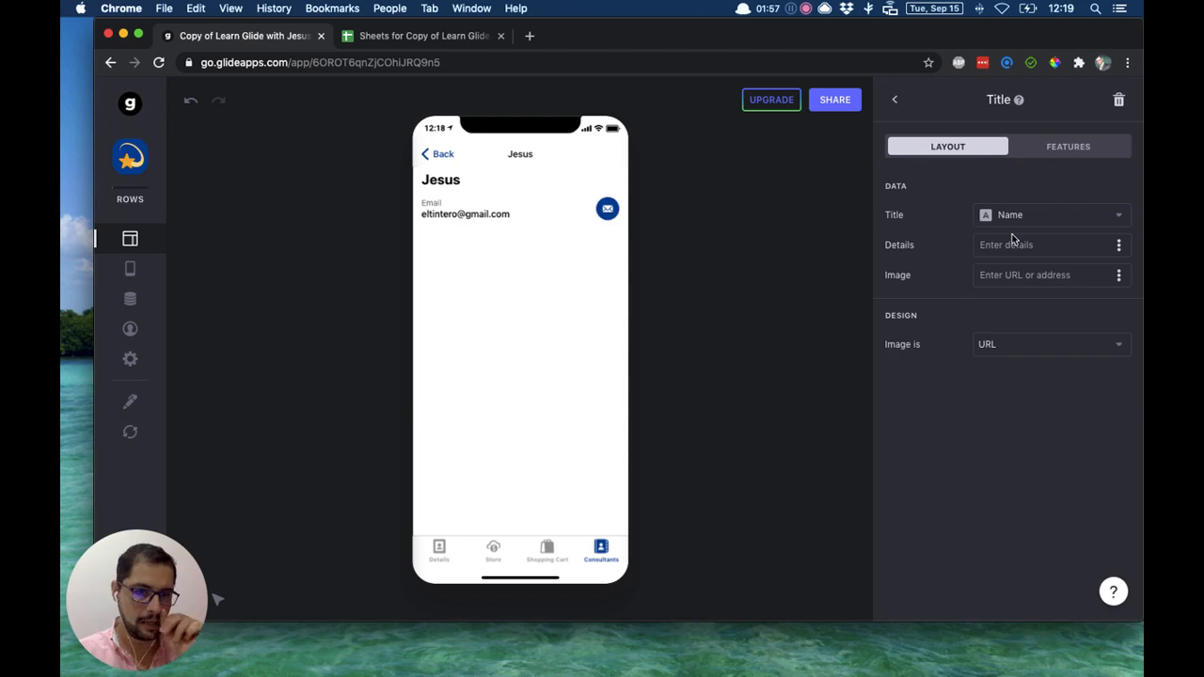
click(1119, 275)
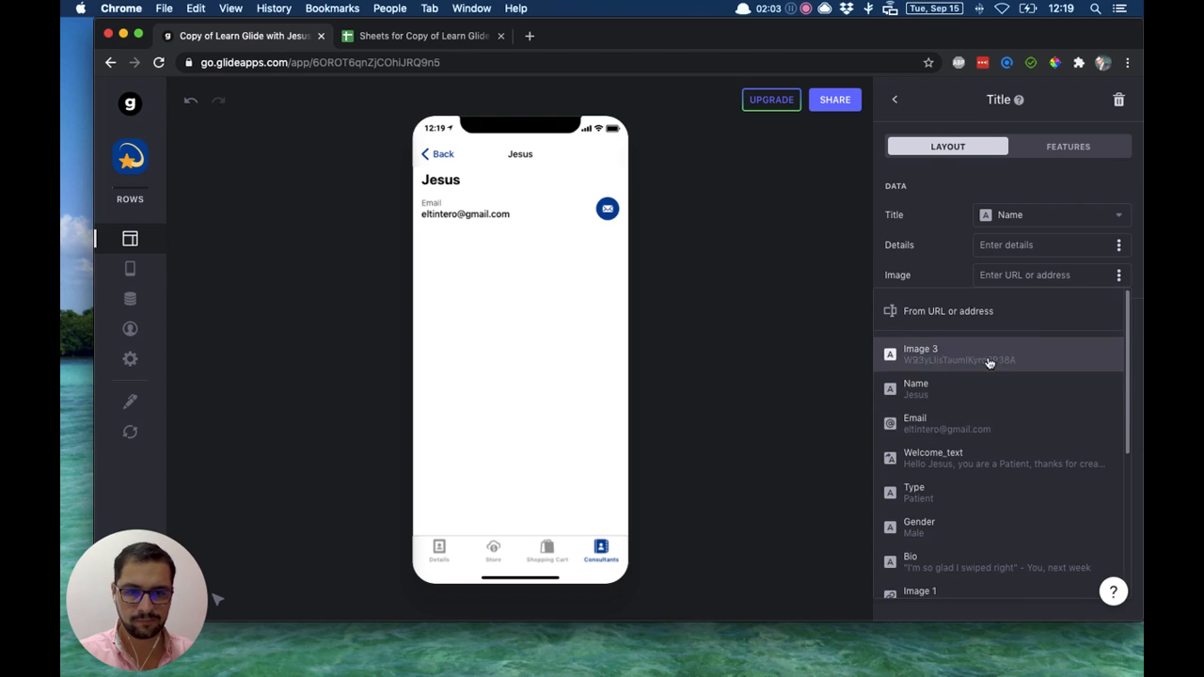
scroll(1009, 447, down, 3)
scroll(1008, 443, down, 2)
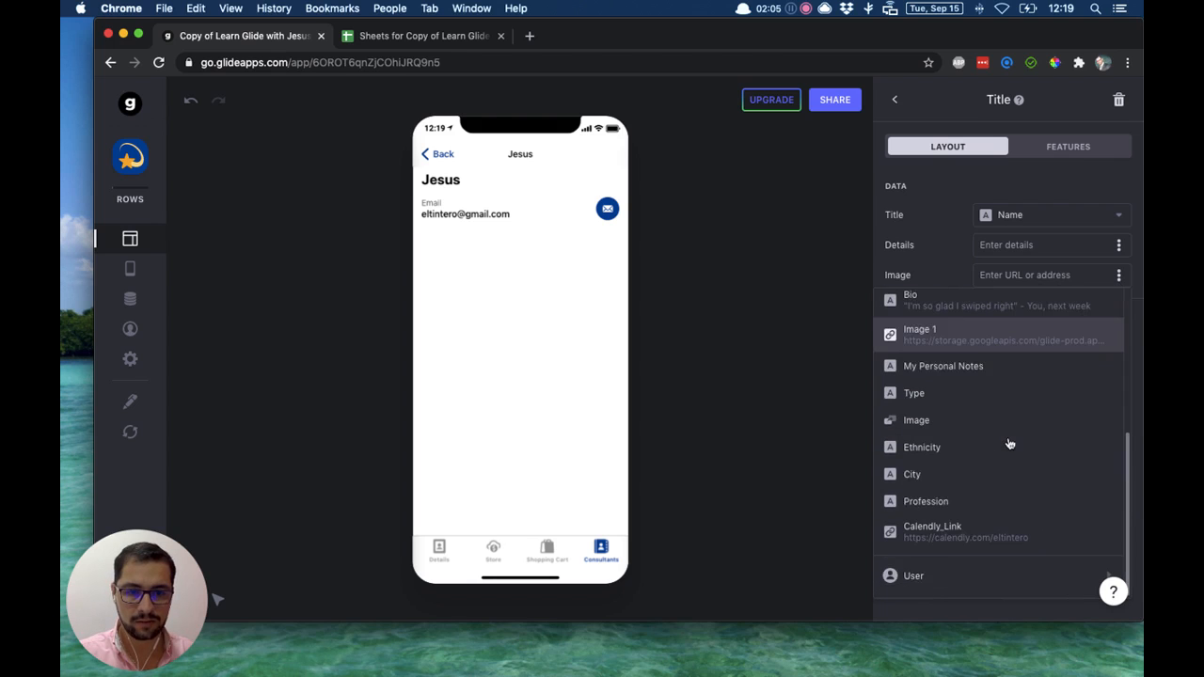
scroll(1008, 444, up, 5)
scroll(1016, 527, down, 4)
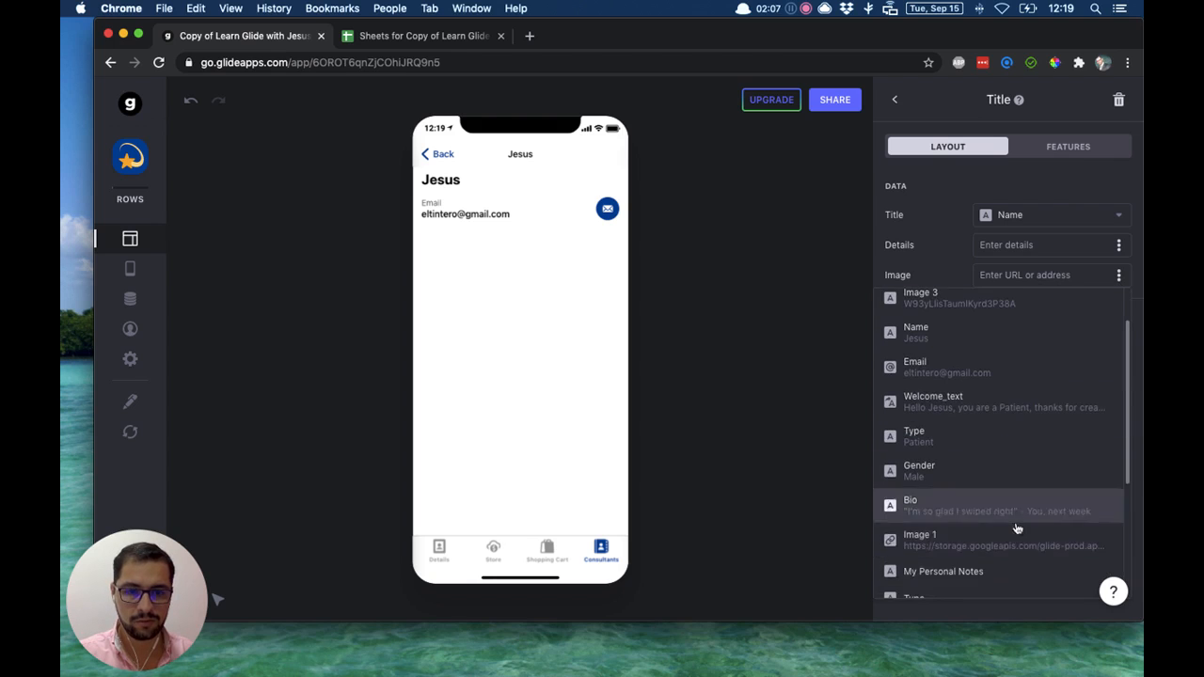
click(1016, 517)
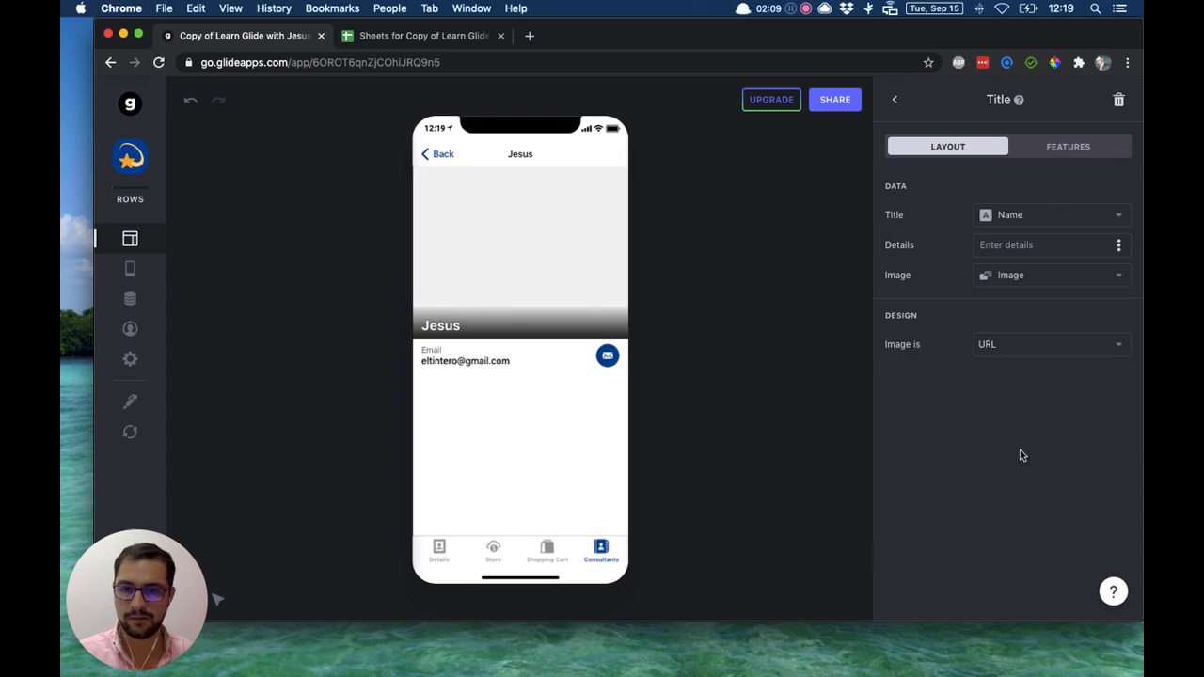
click(1047, 277)
click(788, 328)
click(788, 328)
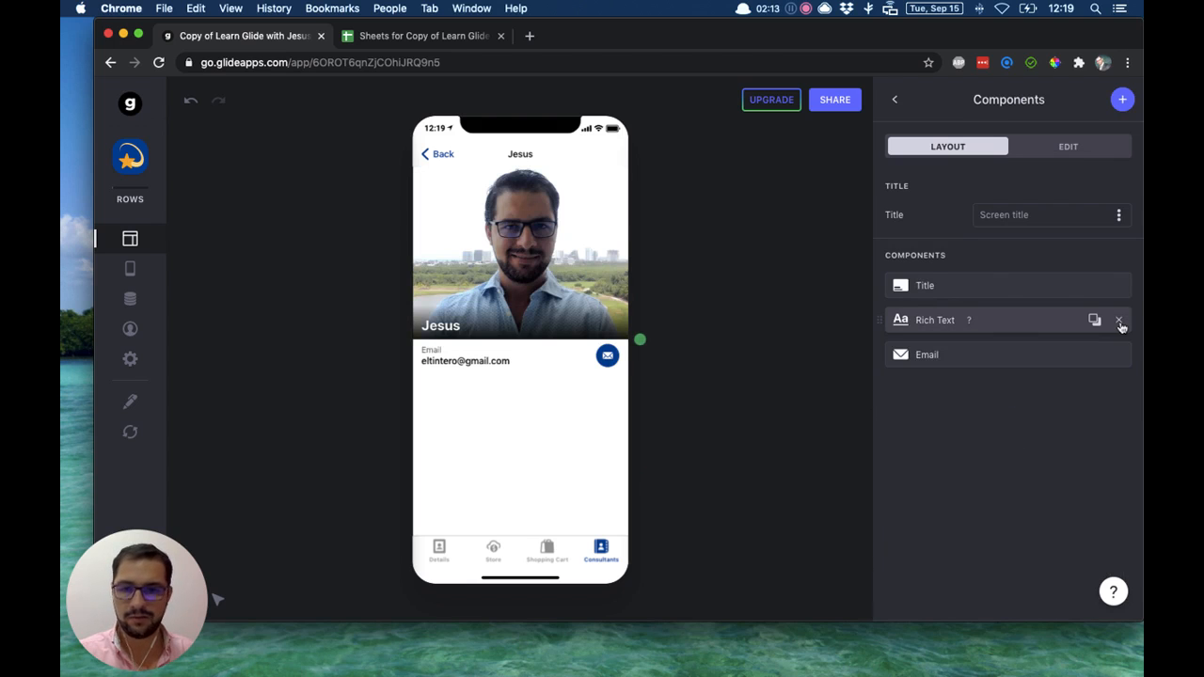
Remove the Rich Text component from the detail screen and open the choice of components to add
click(1120, 322)
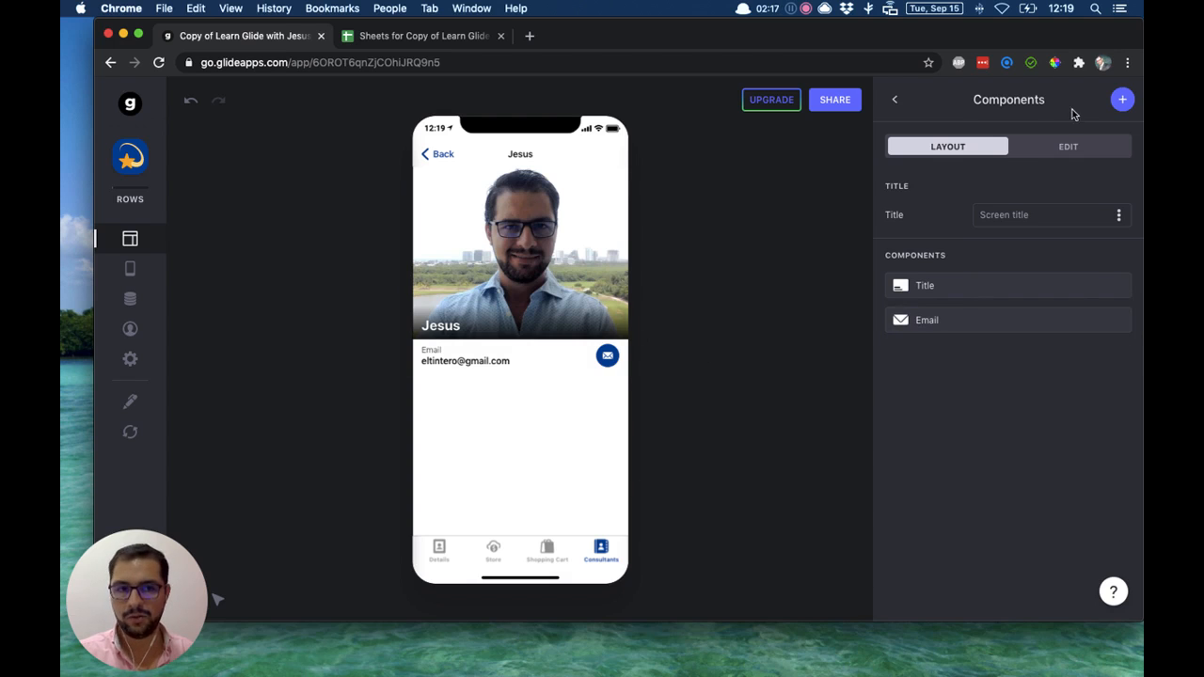
click(1124, 100)
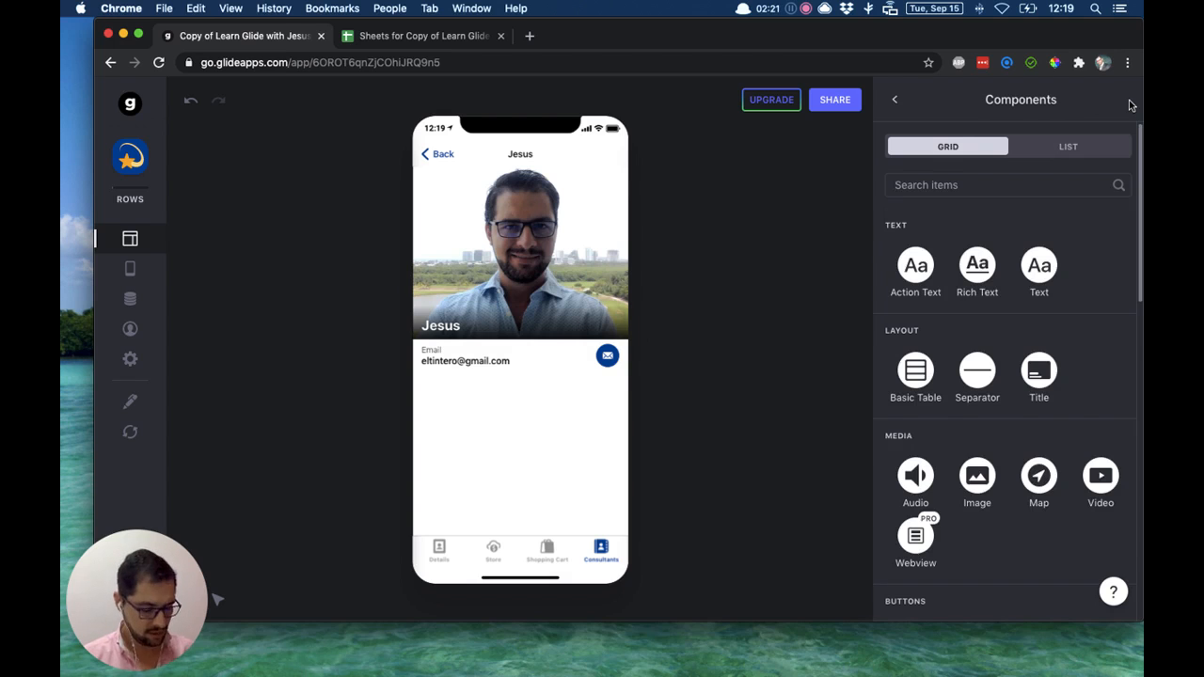
text(link)
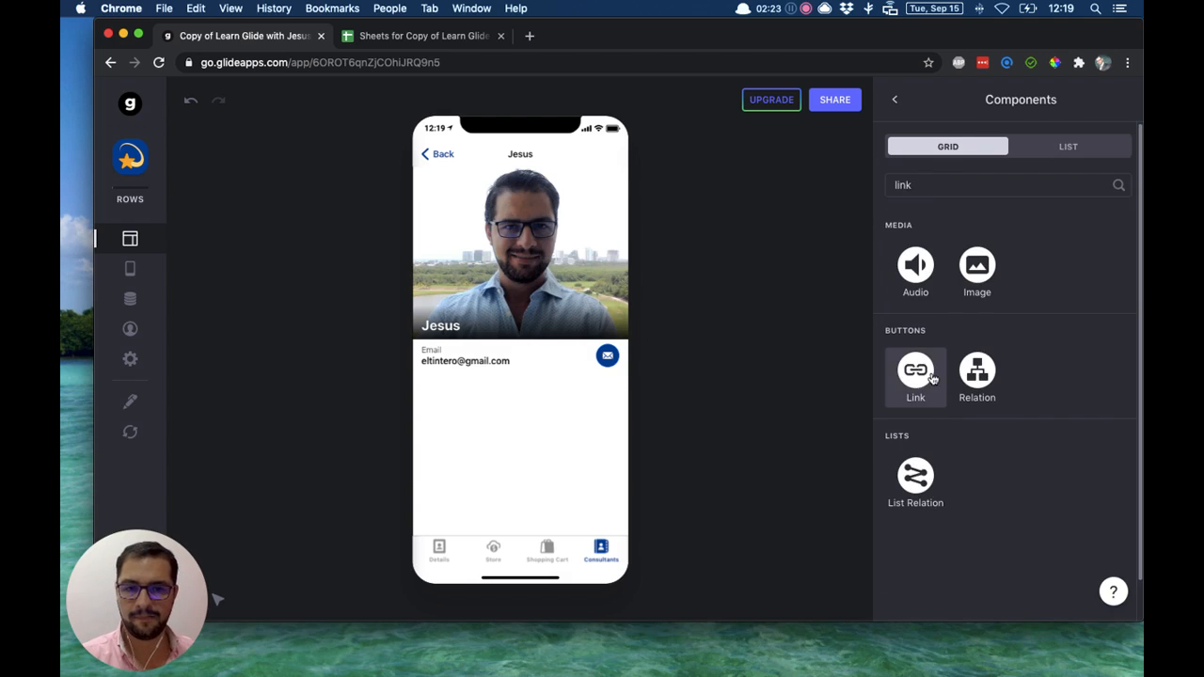
key(BackSpace)
key(BackSpace)
key(BackSpace)
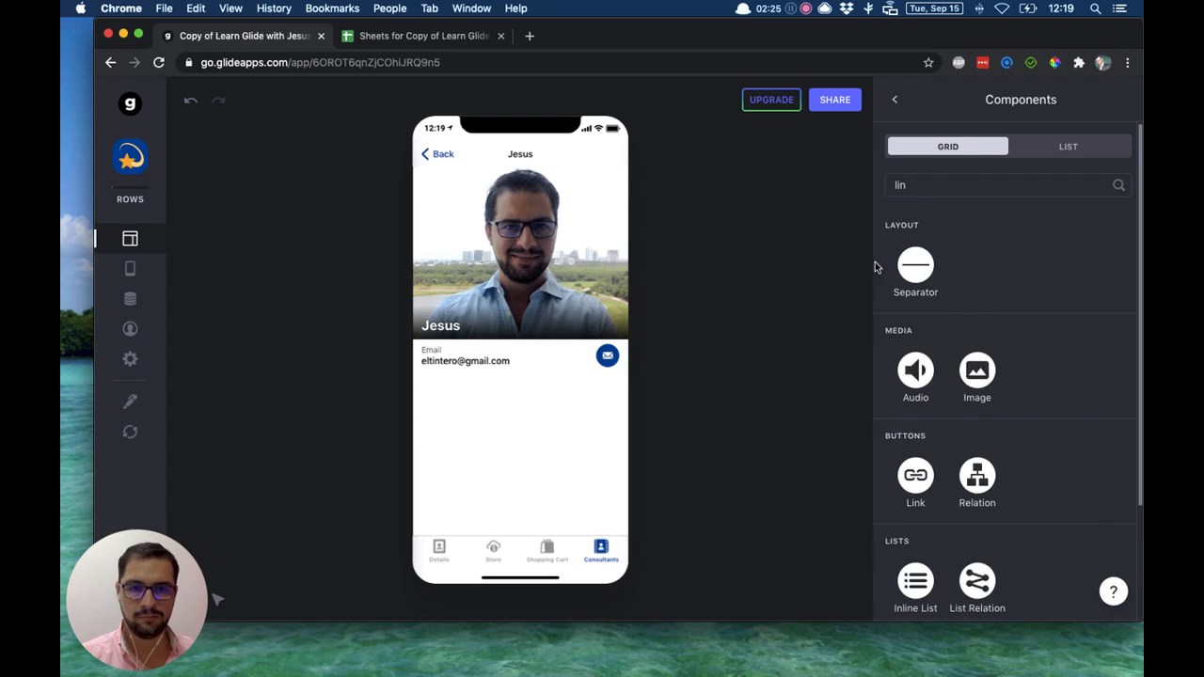
key(BackSpace)
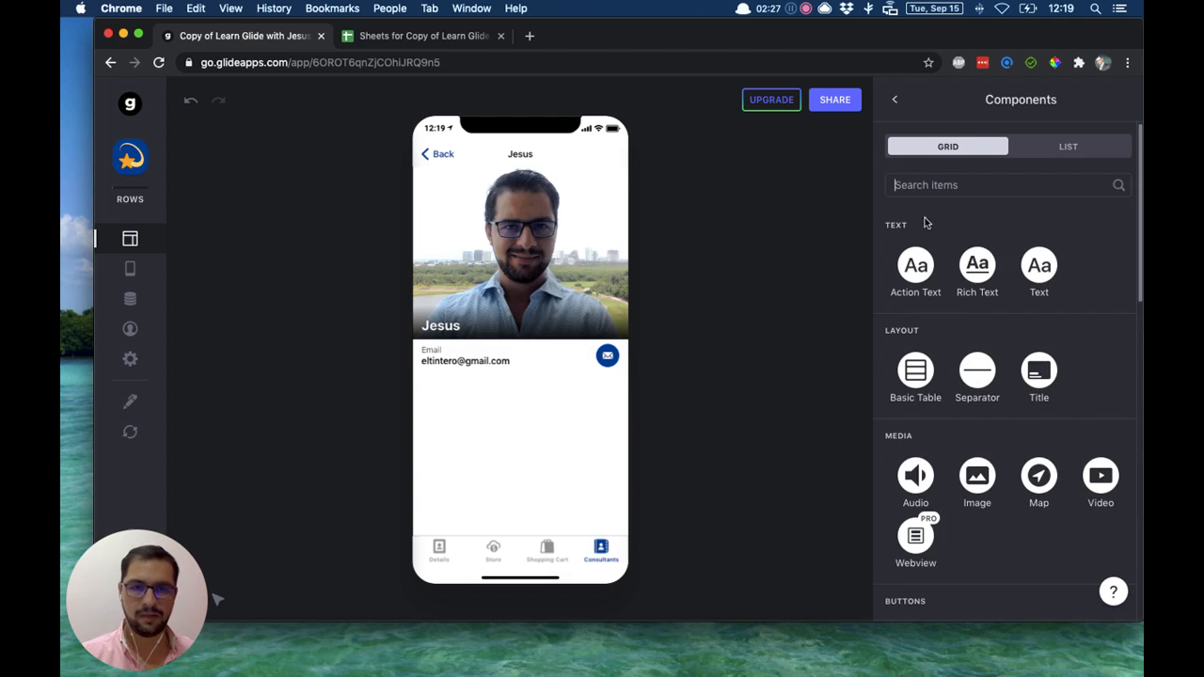
Add an Action Text component that shows the Calendly_Link column and title it Calendly Link
click(925, 263)
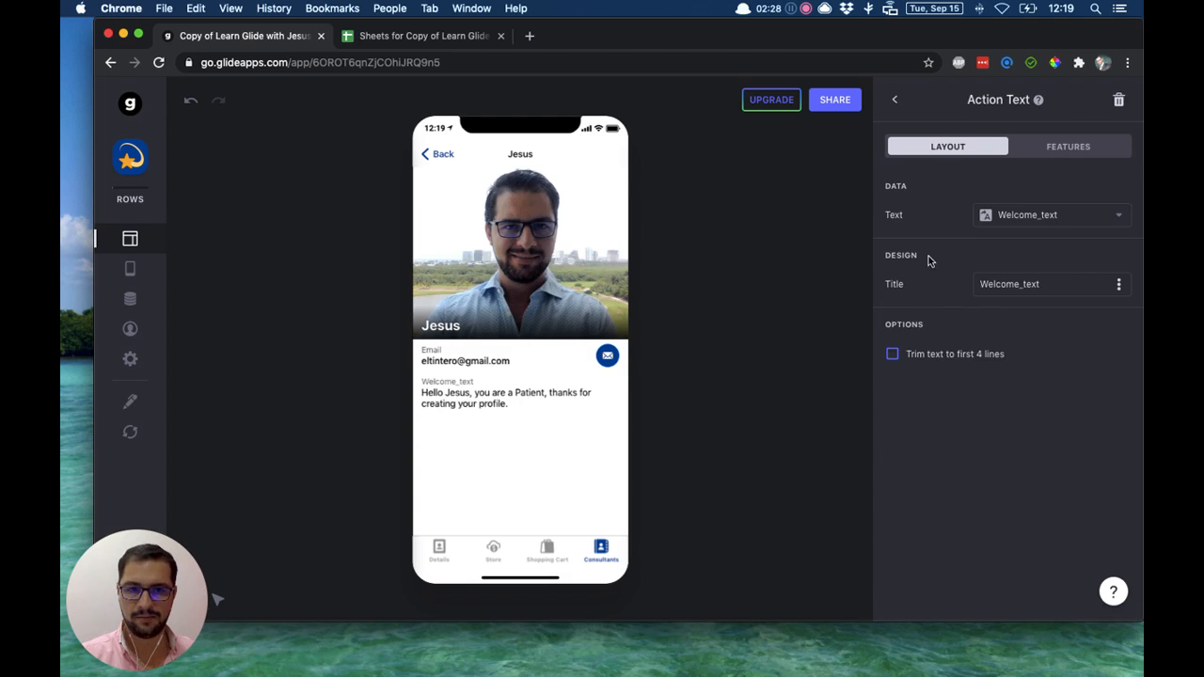
click(1011, 216)
scroll(954, 425, down, 5)
click(961, 536)
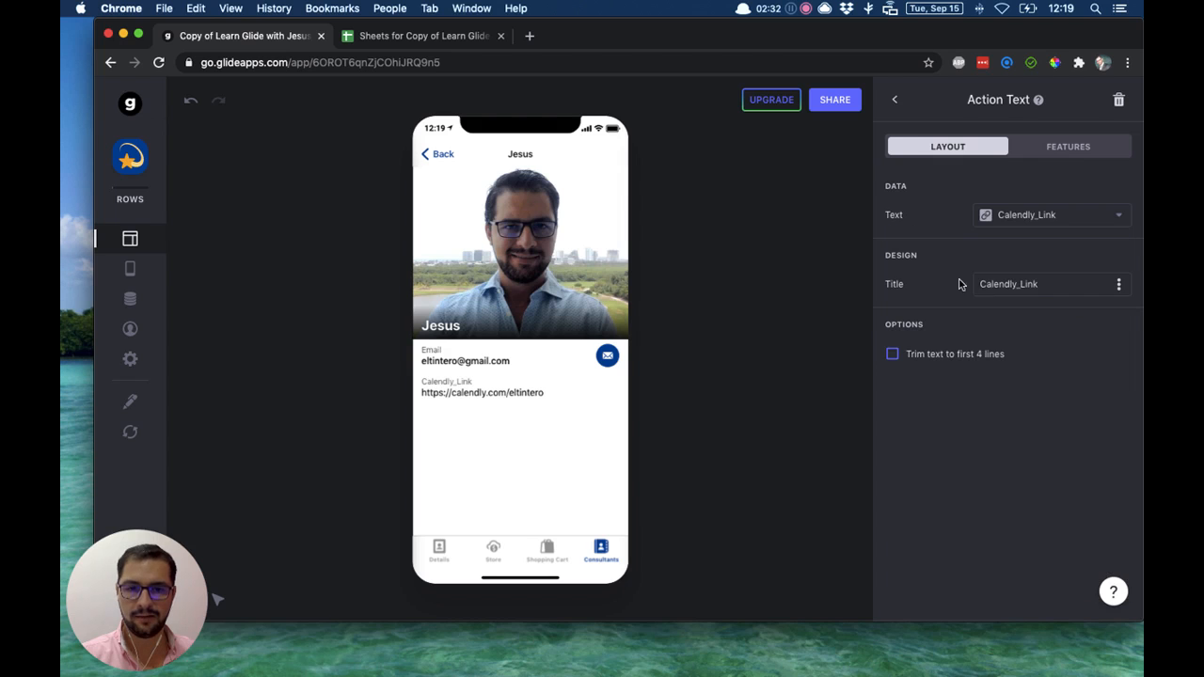
click(1013, 284)
key(BackSpace)
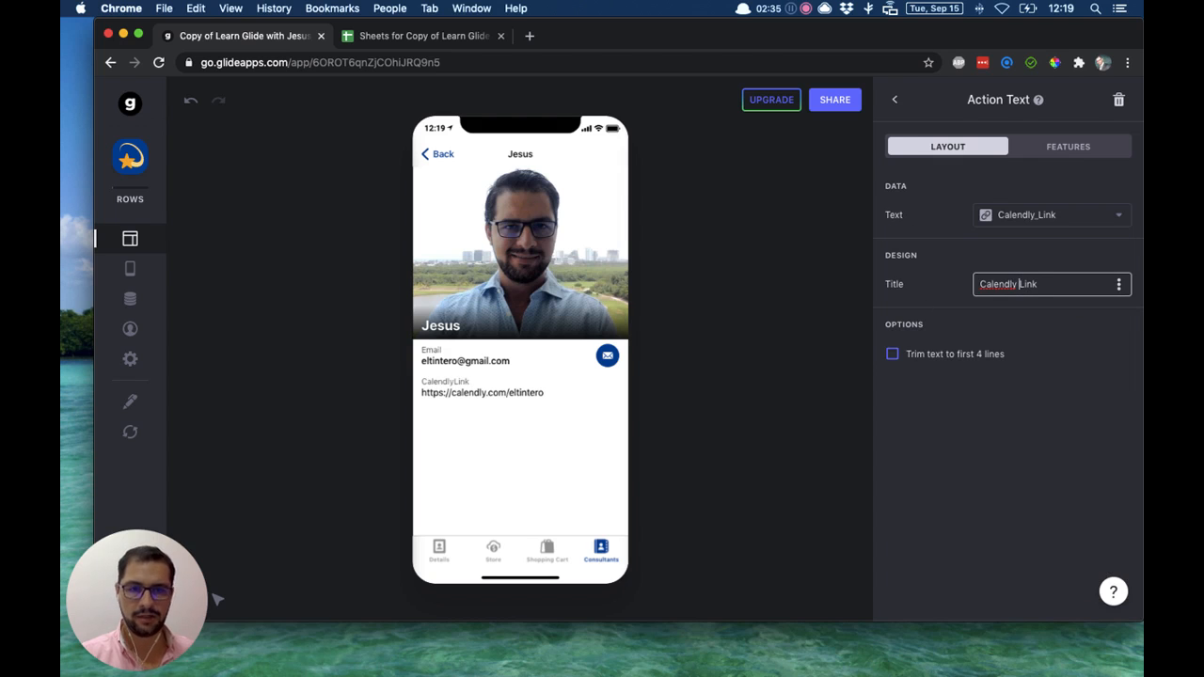
Set the action of the Calendly Link component to Open link
click(1043, 139)
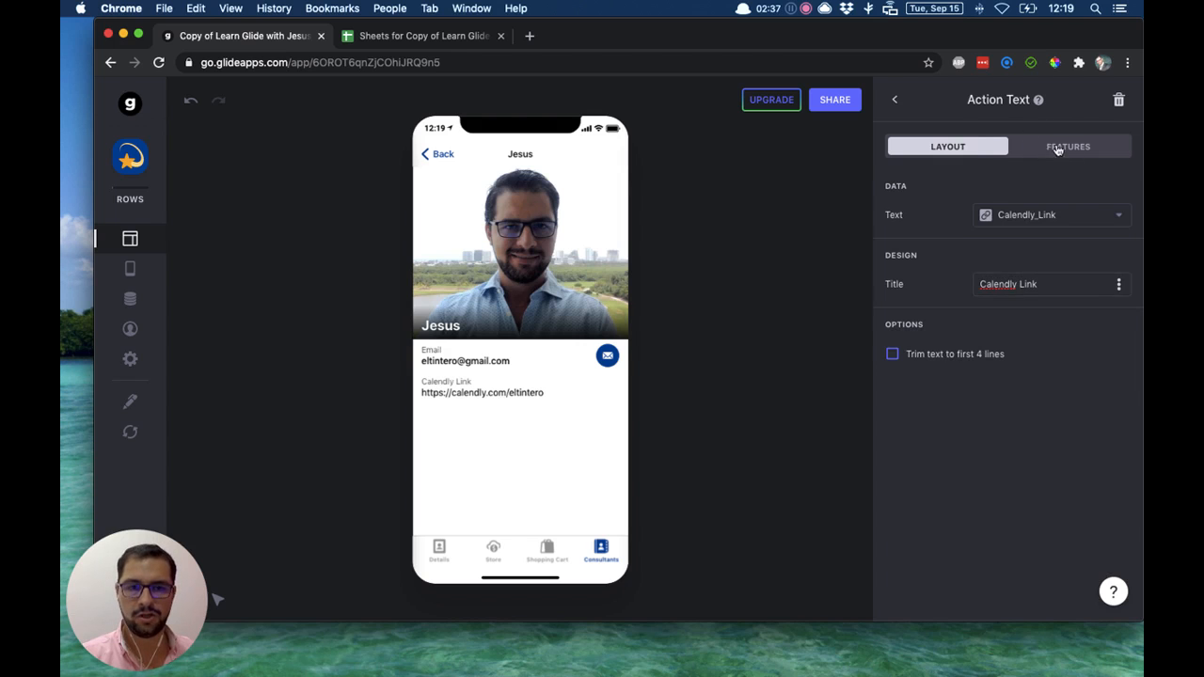
click(1055, 149)
click(909, 299)
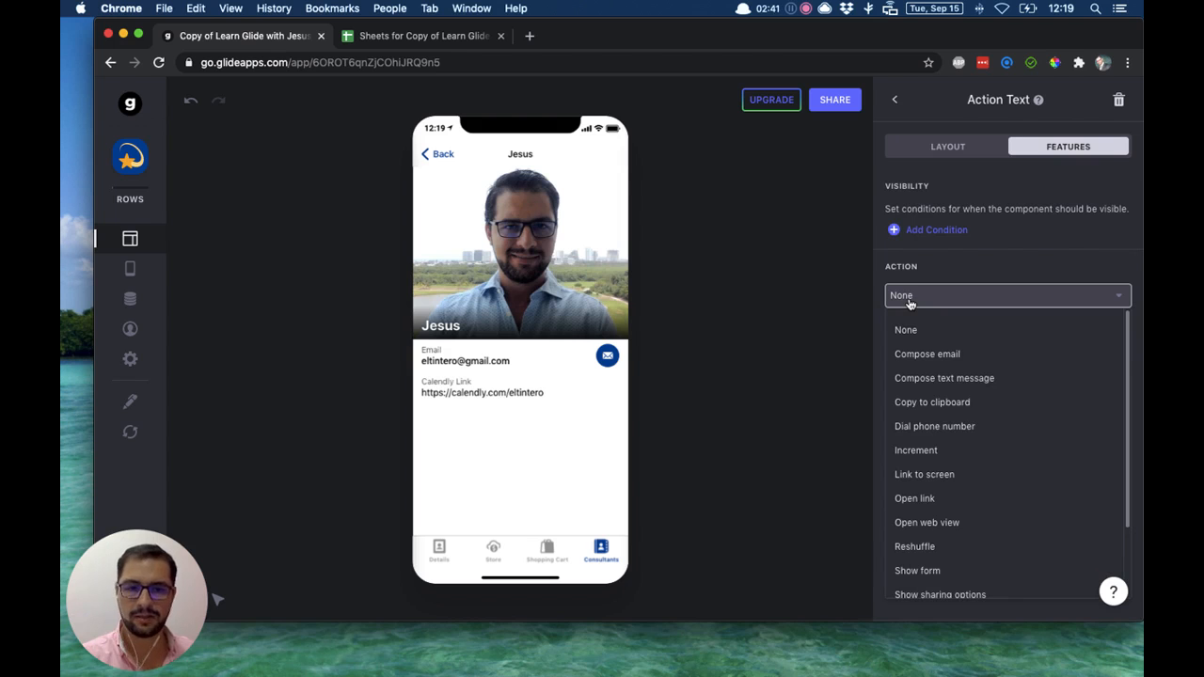
click(970, 497)
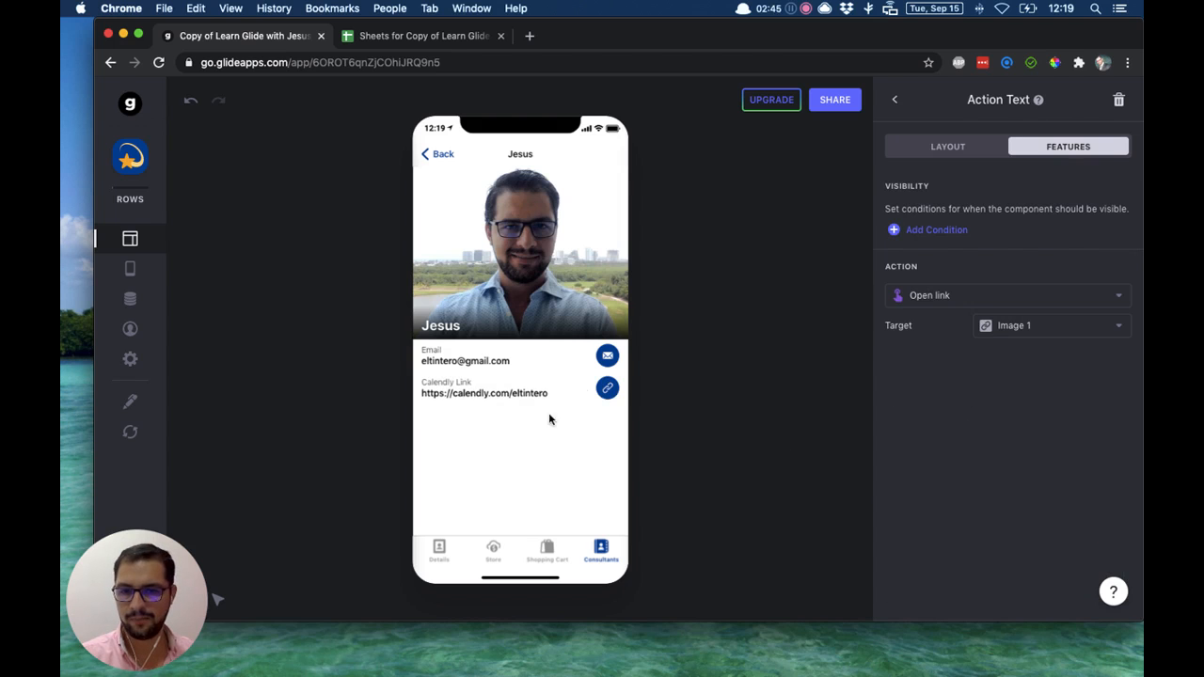
Add a Button component below the Calendly Link text on the detail screen and title it Calendly
click(895, 99)
click(1122, 100)
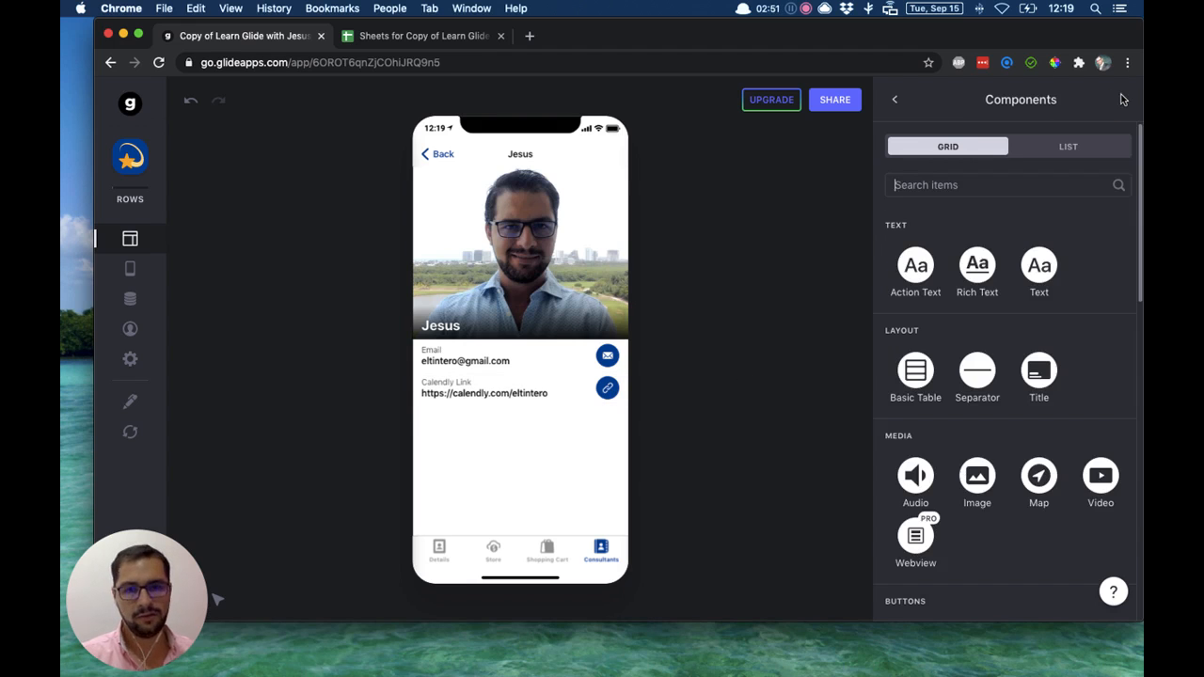
text(but)
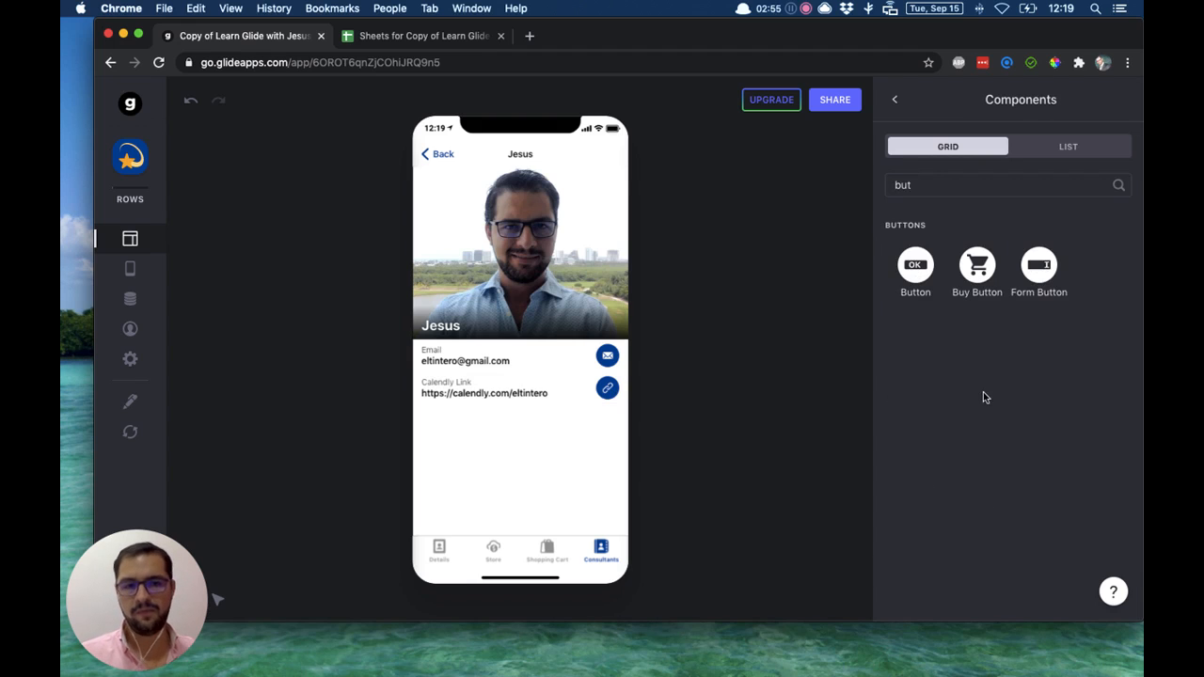
click(914, 266)
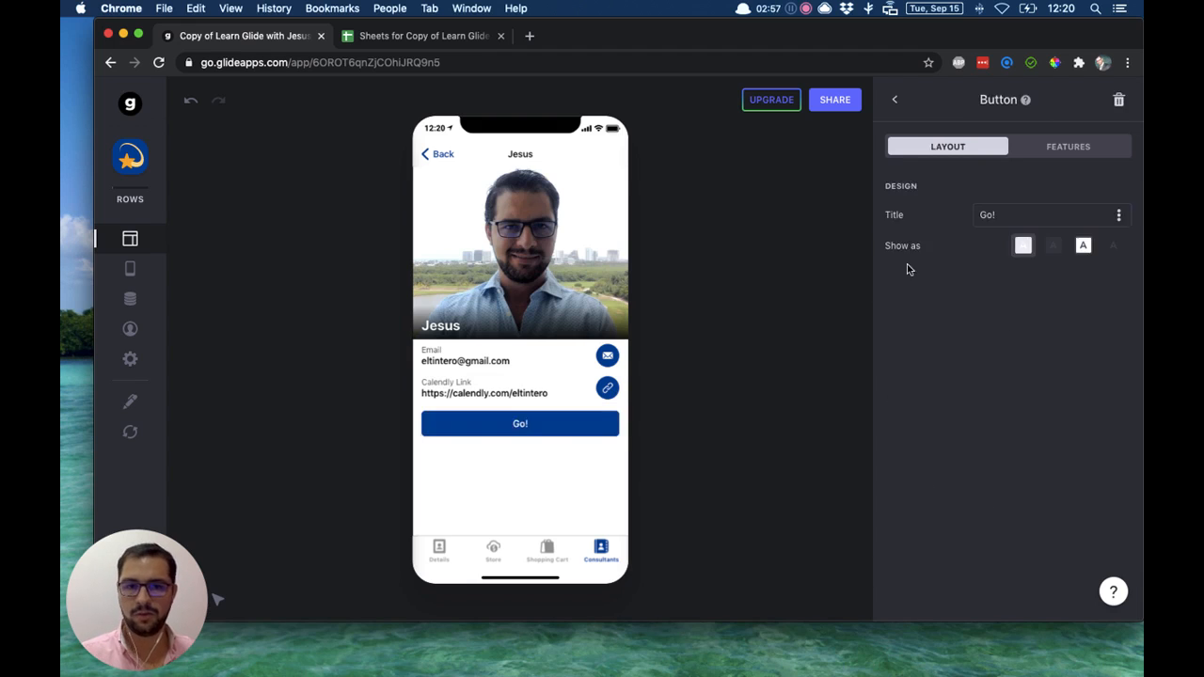
double_click(985, 215)
text(Calend)
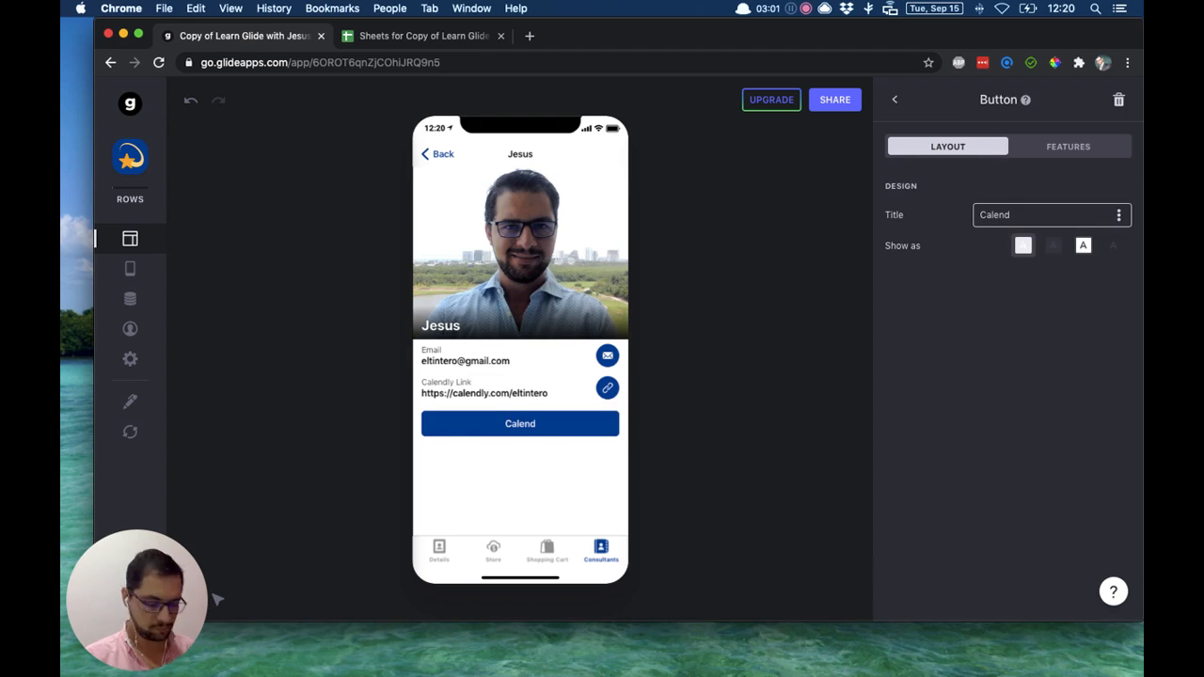
text(ly)
Set the target of the Calendly button's Open link action to the Calendly_Link column
click(1053, 146)
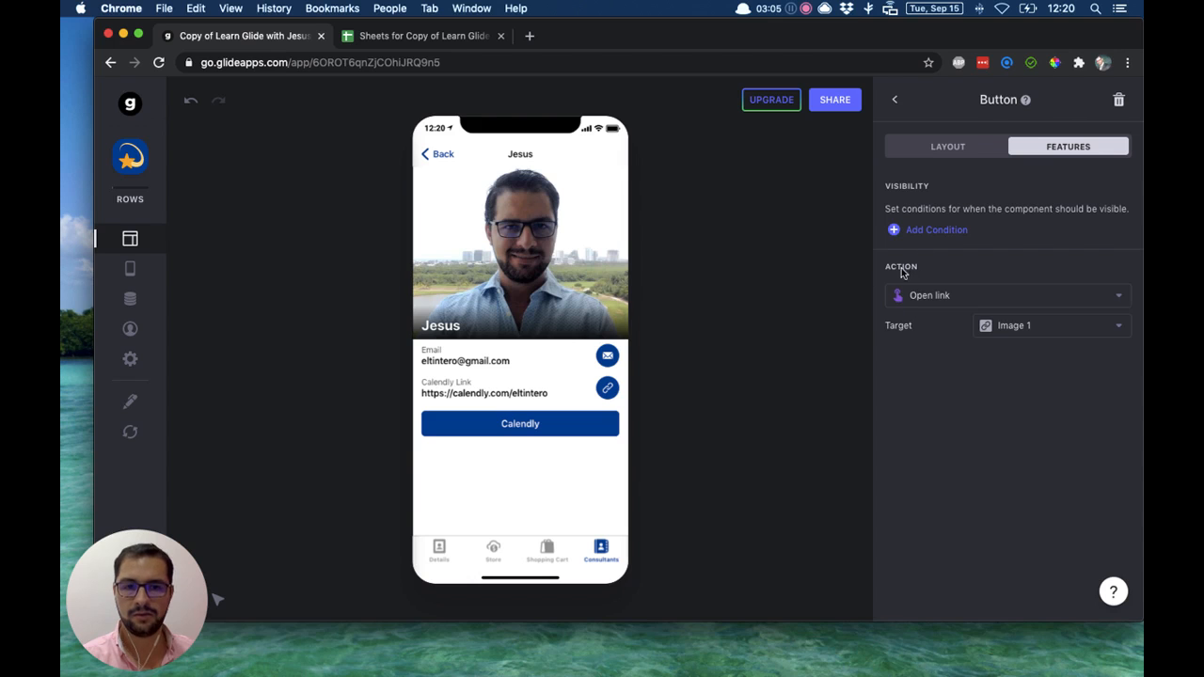
click(1009, 329)
scroll(1005, 442, down, 2)
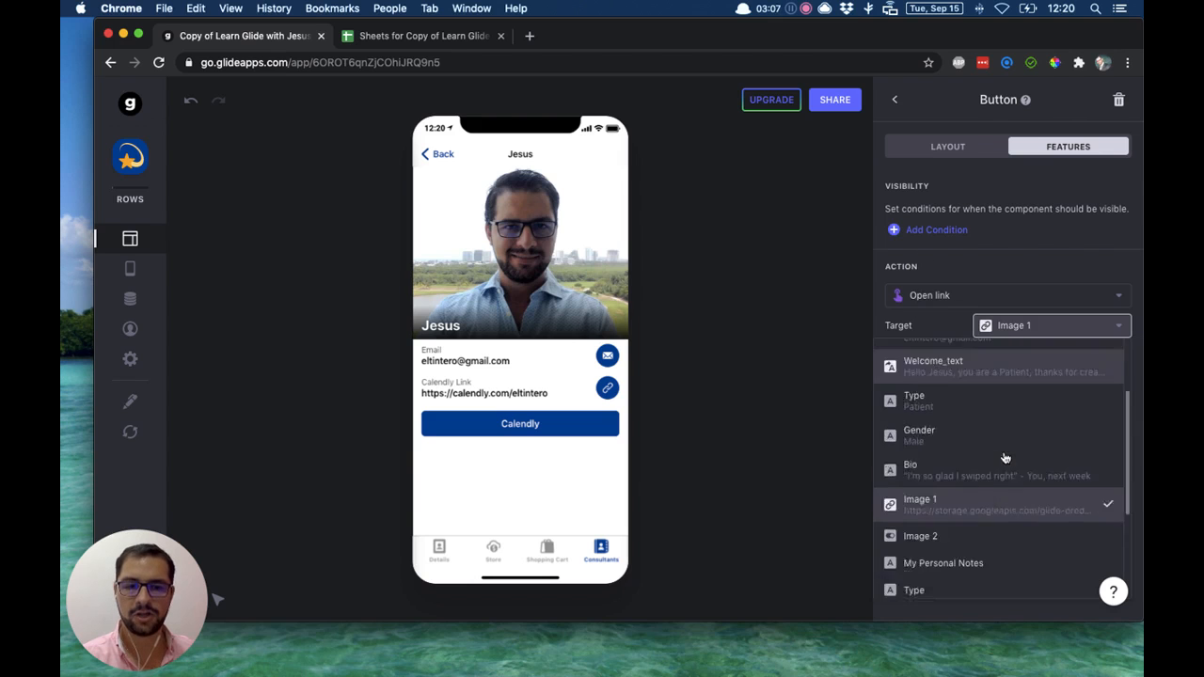
scroll(1005, 458, down, 3)
click(975, 565)
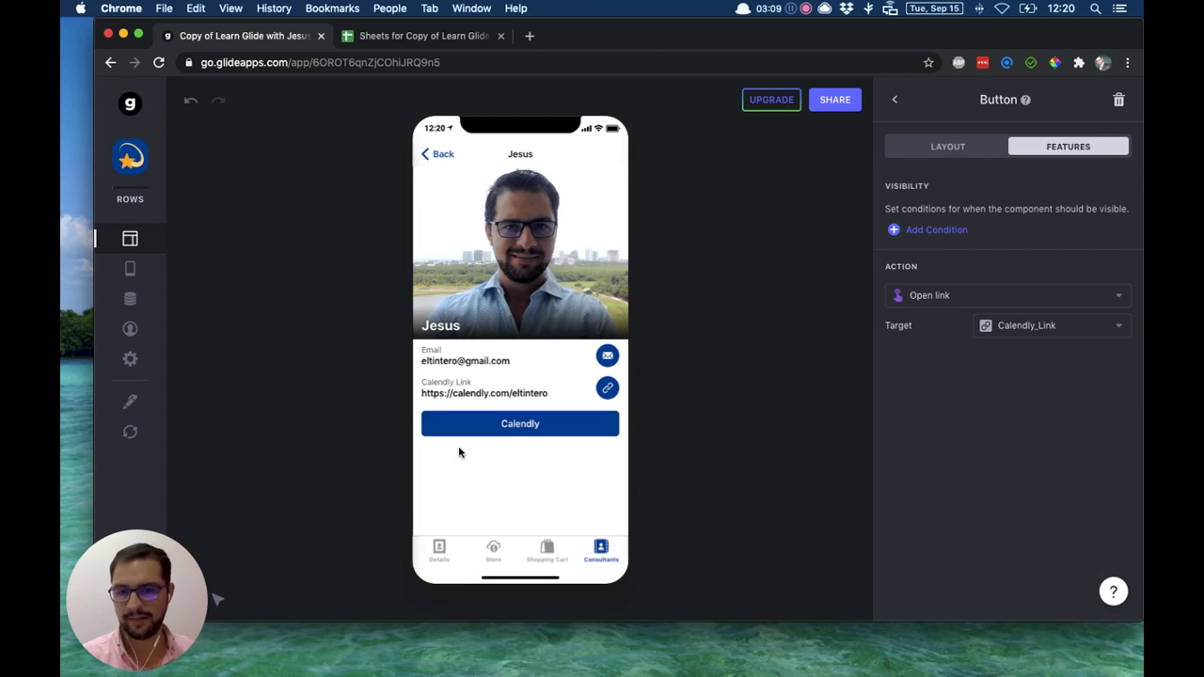
click(704, 431)
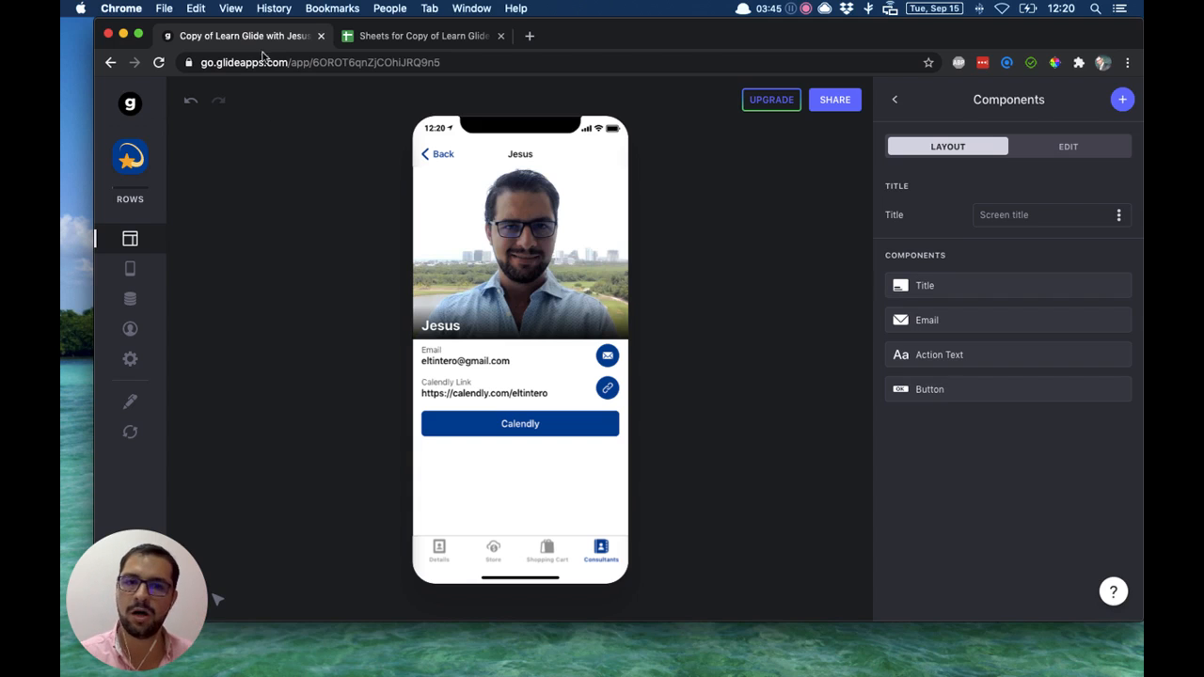
Add a Webview component to the consultant's detail screen
click(1123, 100)
text(web)
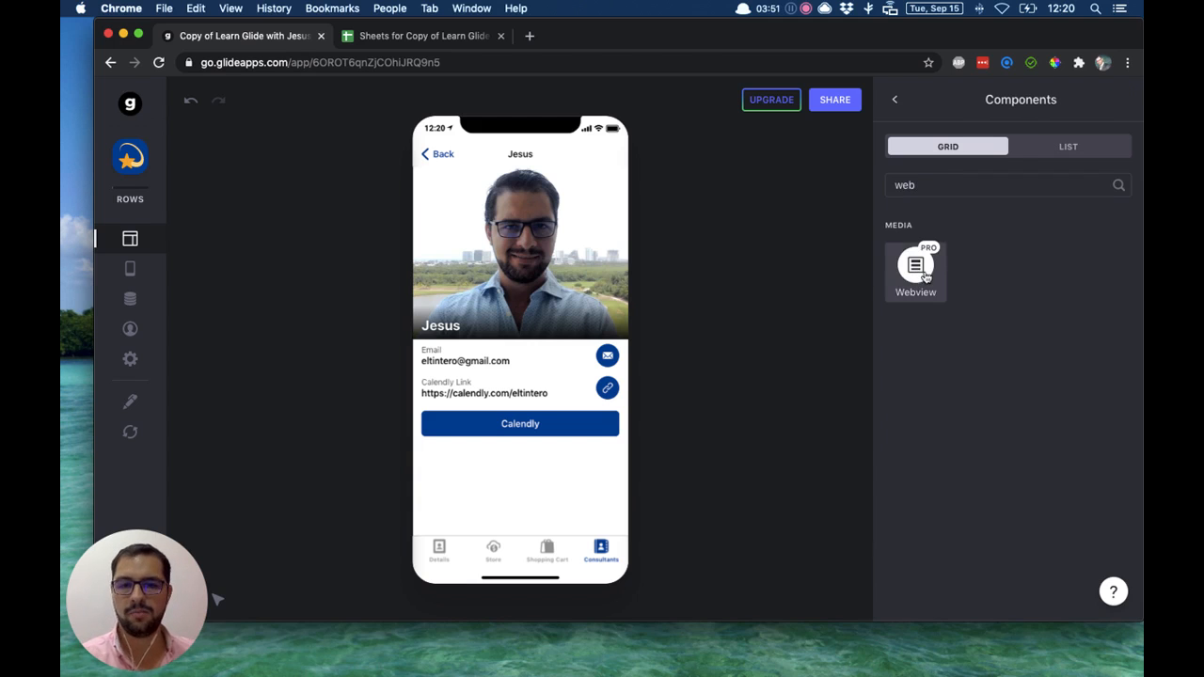
click(921, 268)
click(759, 386)
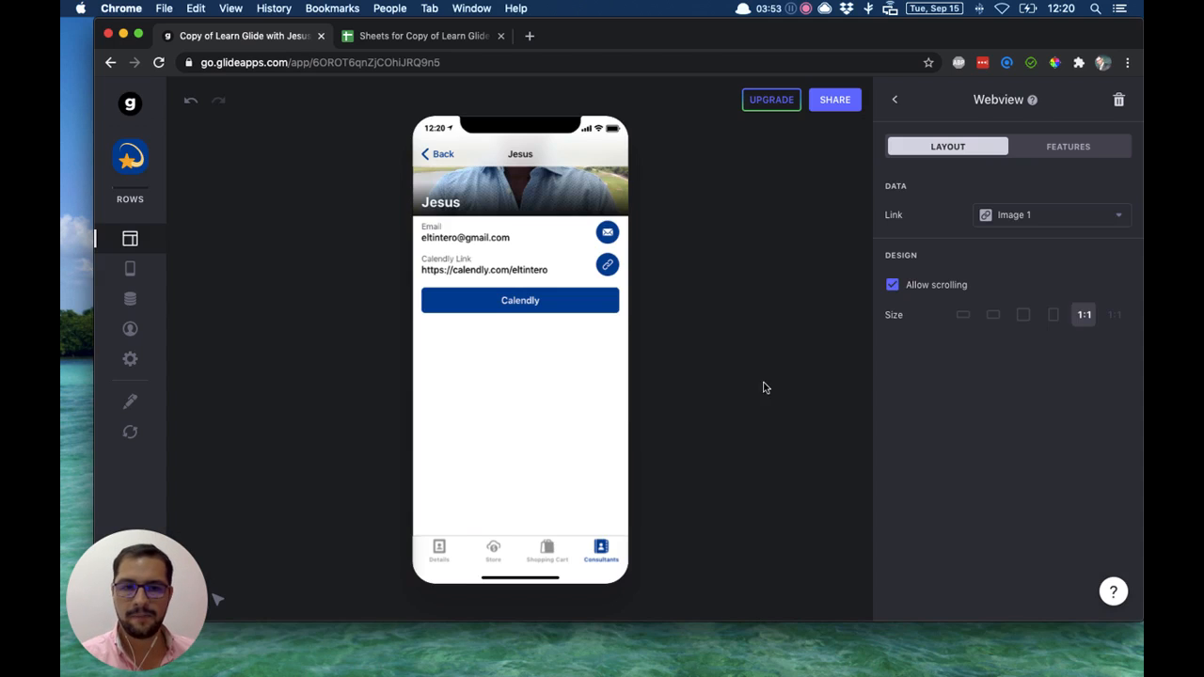
Link the Webview to the Calendly_Link column and compare its last two size options, keeping the first of them
click(1014, 216)
scroll(1000, 479, down, 5)
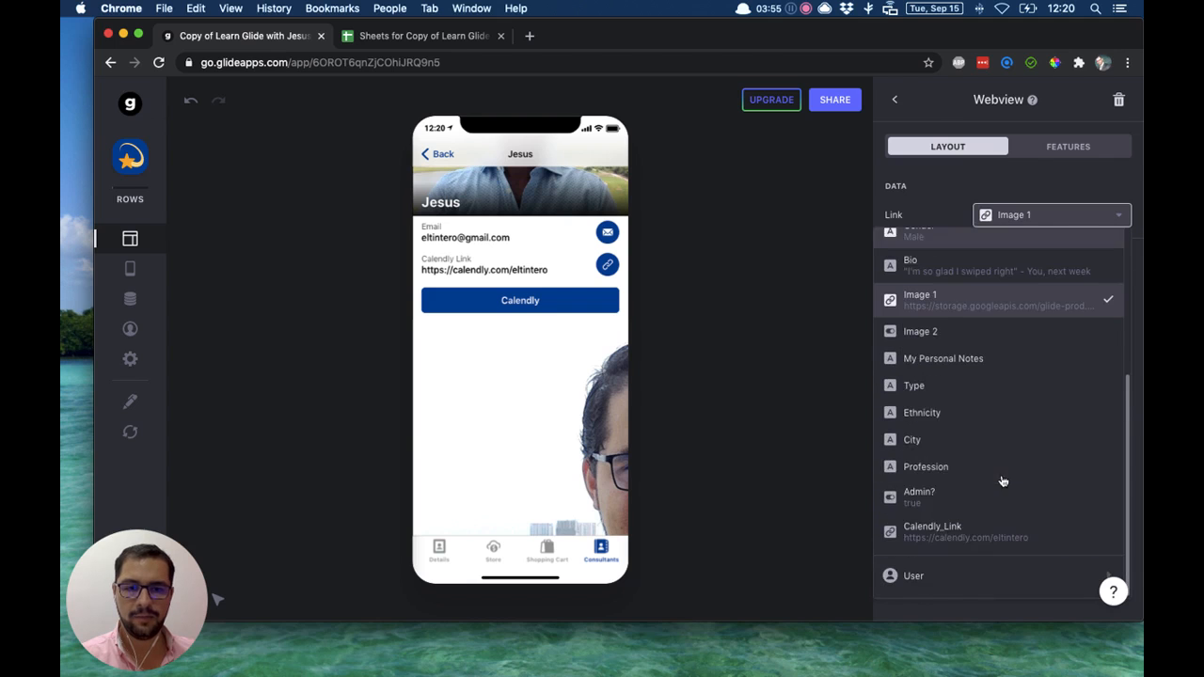
click(983, 541)
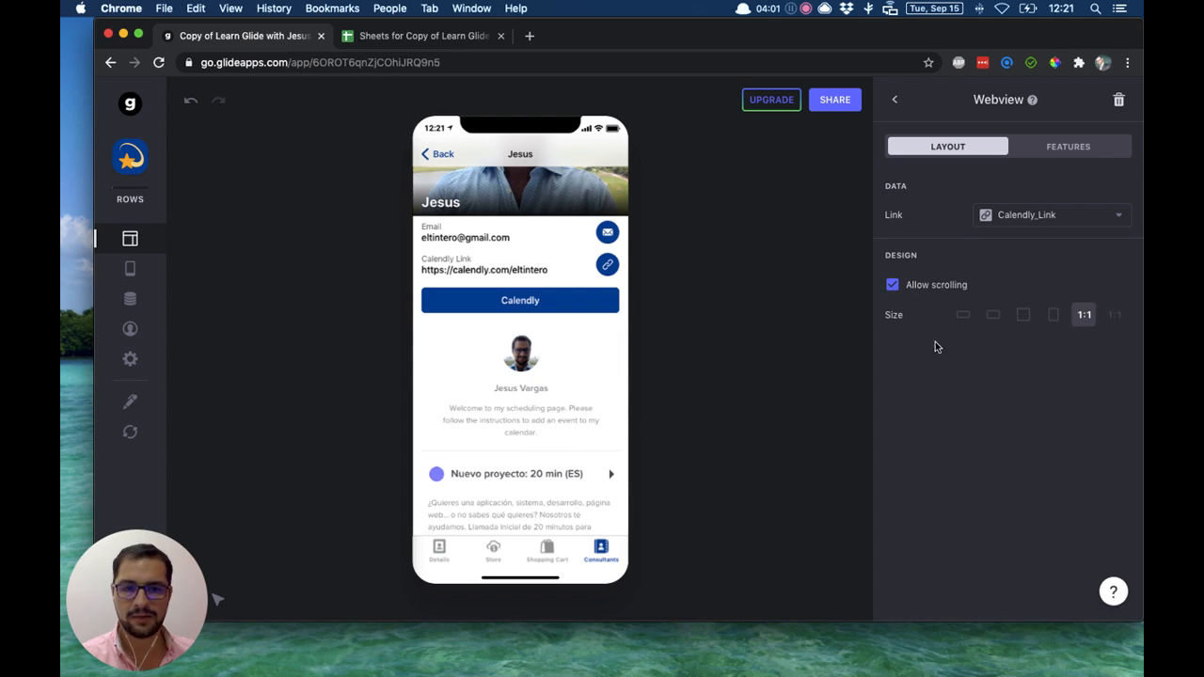
click(1116, 320)
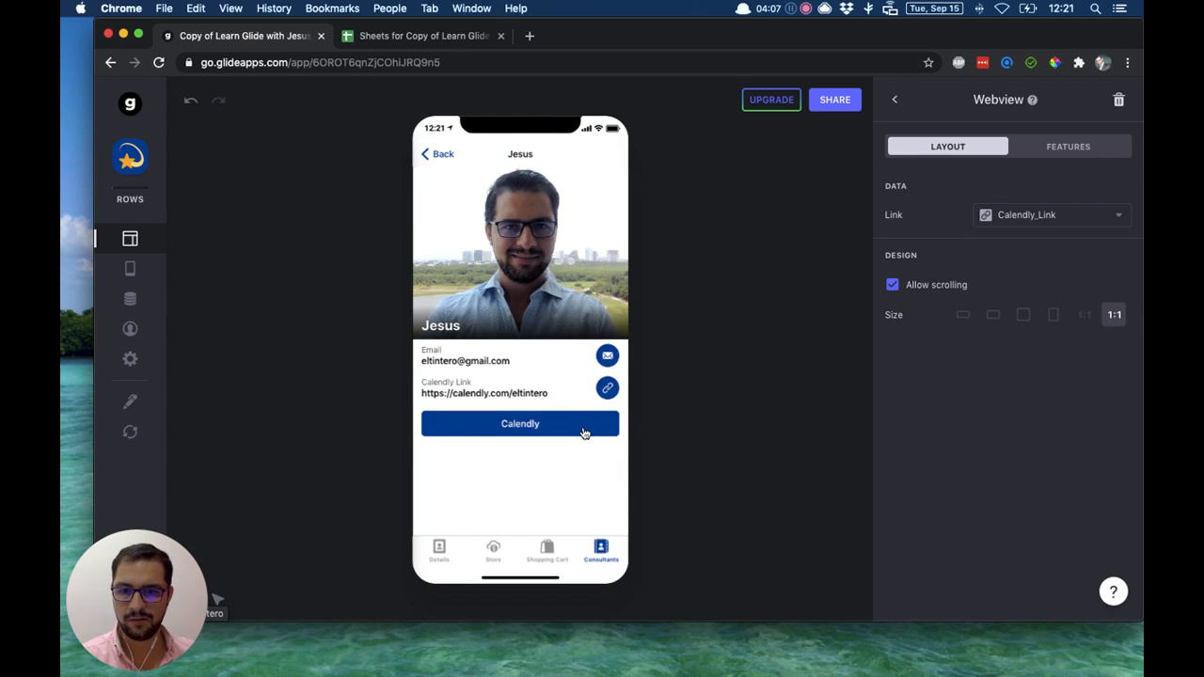
click(1085, 315)
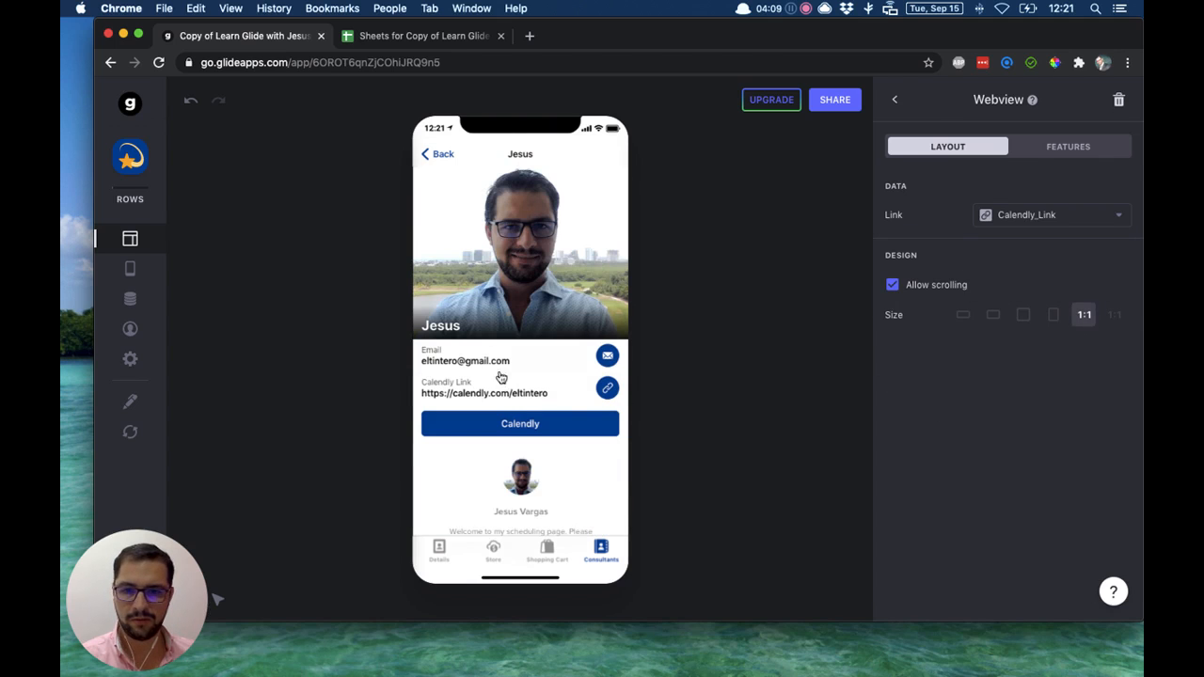
Look through the event types on the Calendly page embedded in the app preview and open the Glide Kickoff! event
scroll(496, 380, down, 3)
scroll(493, 404, down, 2)
scroll(494, 406, up, 2)
scroll(524, 430, down, 5)
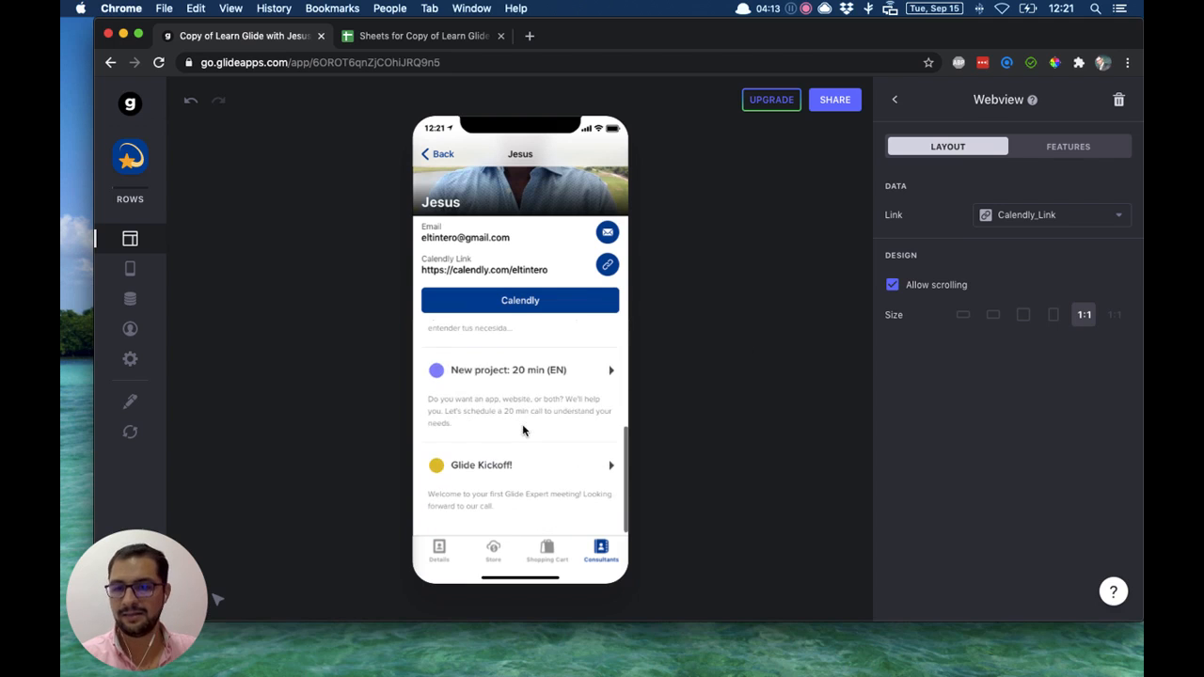
scroll(527, 423, up, 3)
scroll(532, 419, down, 3)
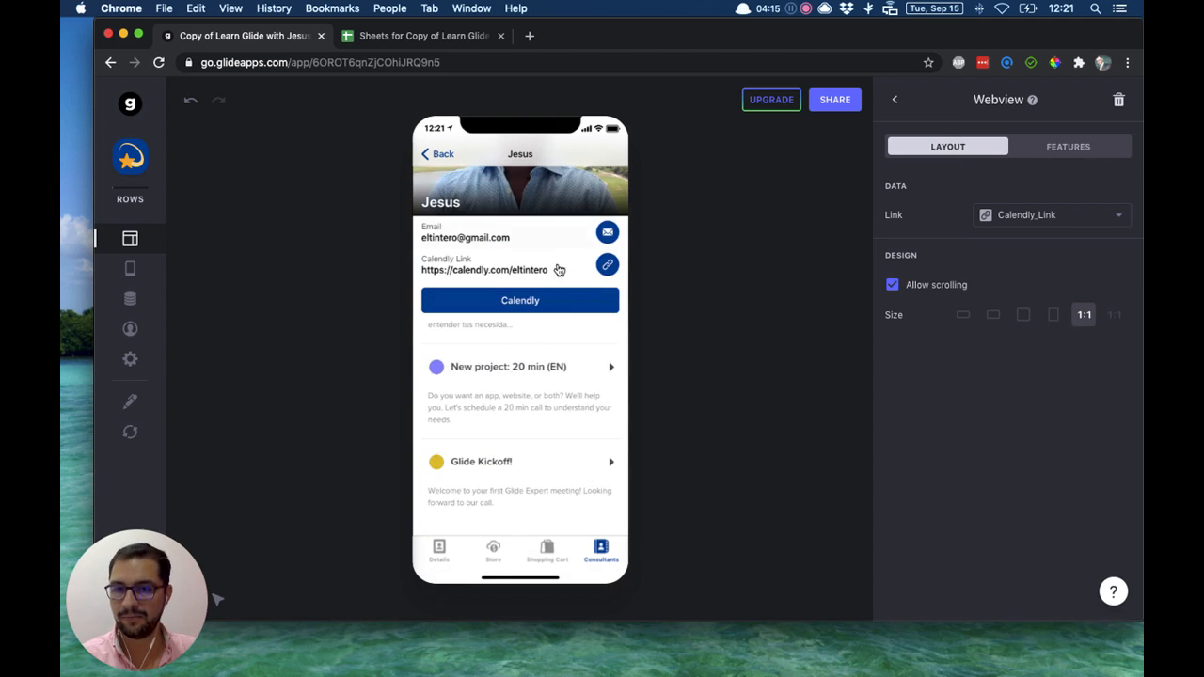
scroll(532, 416, up, 3)
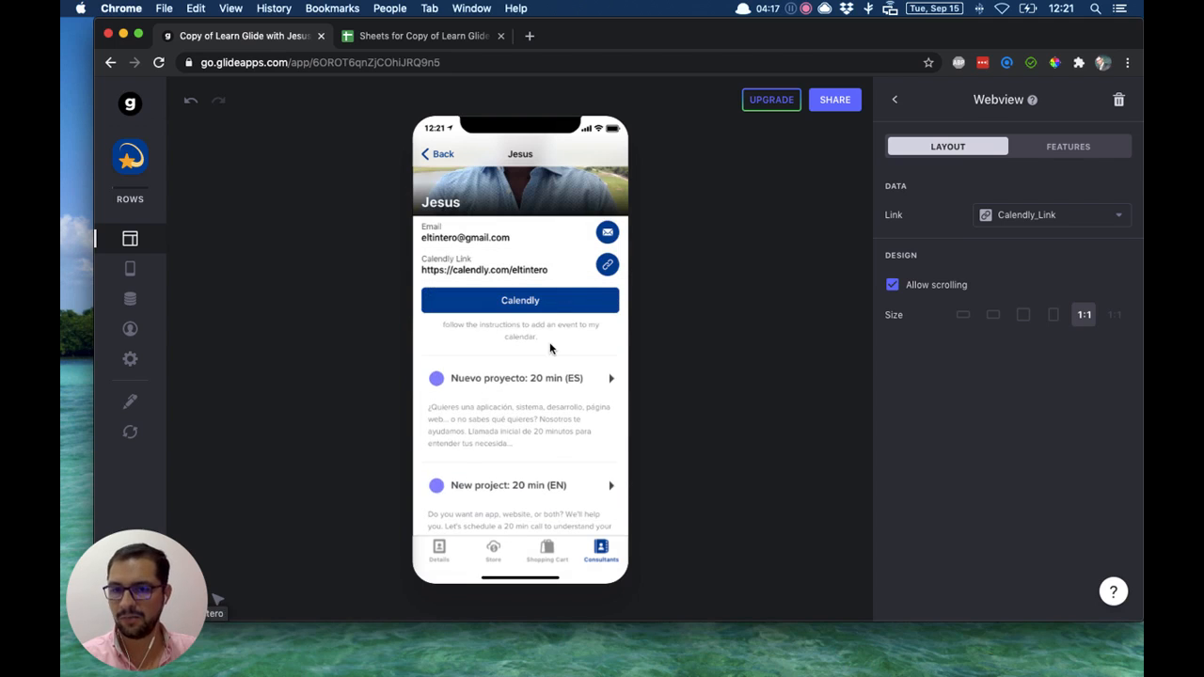
scroll(551, 348, up, 1)
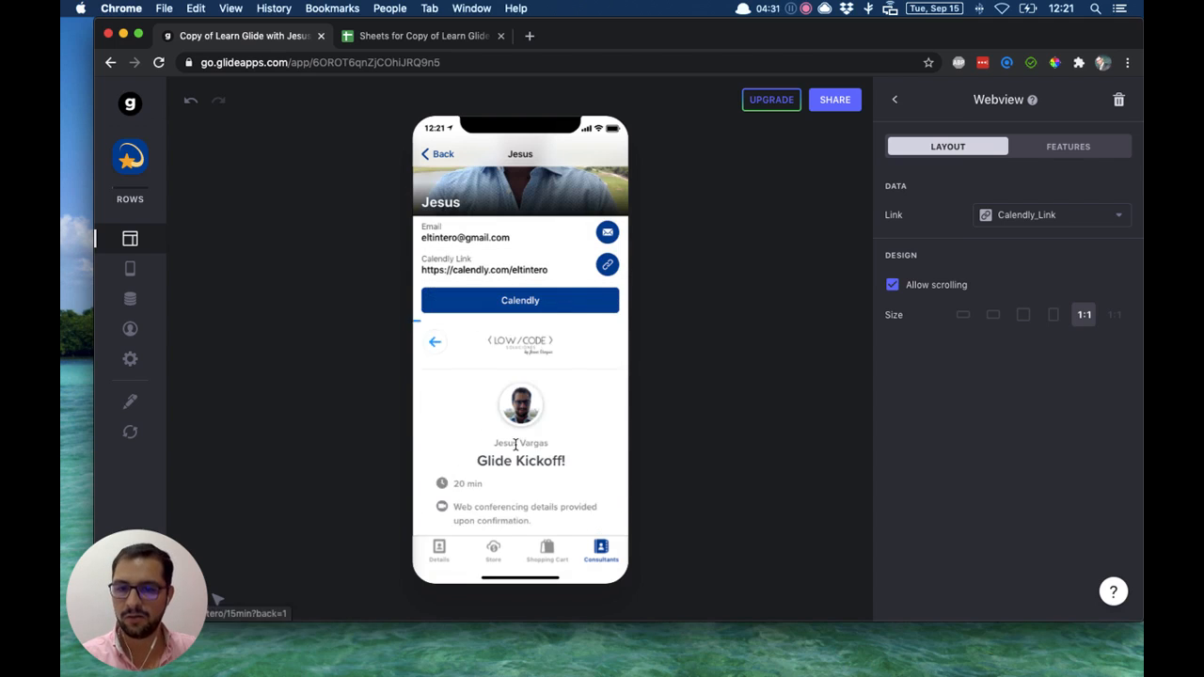
On the embedded Glide Kickoff! booking page, go through the event details and select September 24 in the calendar
scroll(478, 434, down, 3)
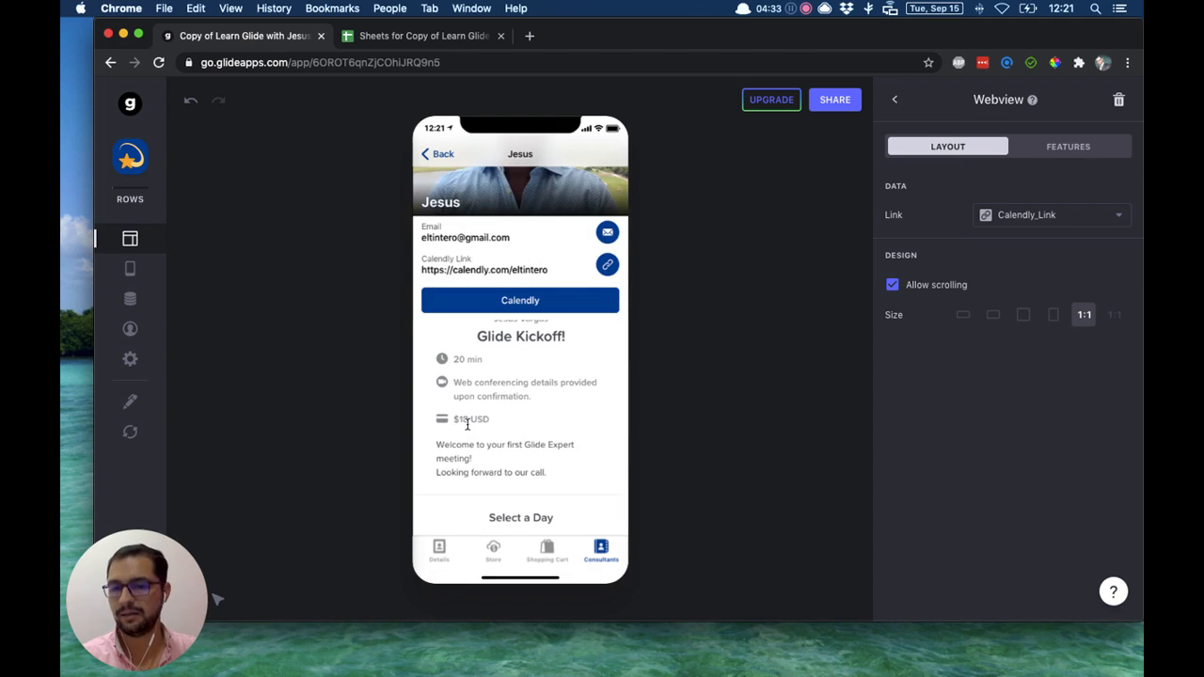
scroll(468, 424, down, 5)
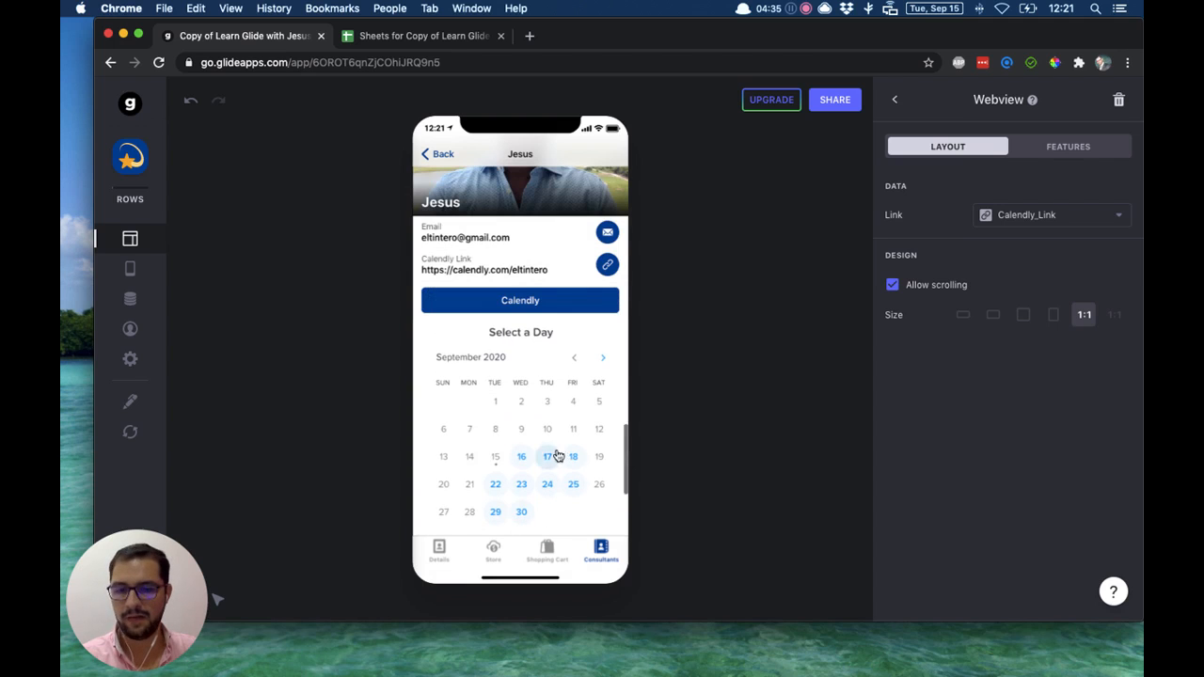
scroll(558, 455, down, 2)
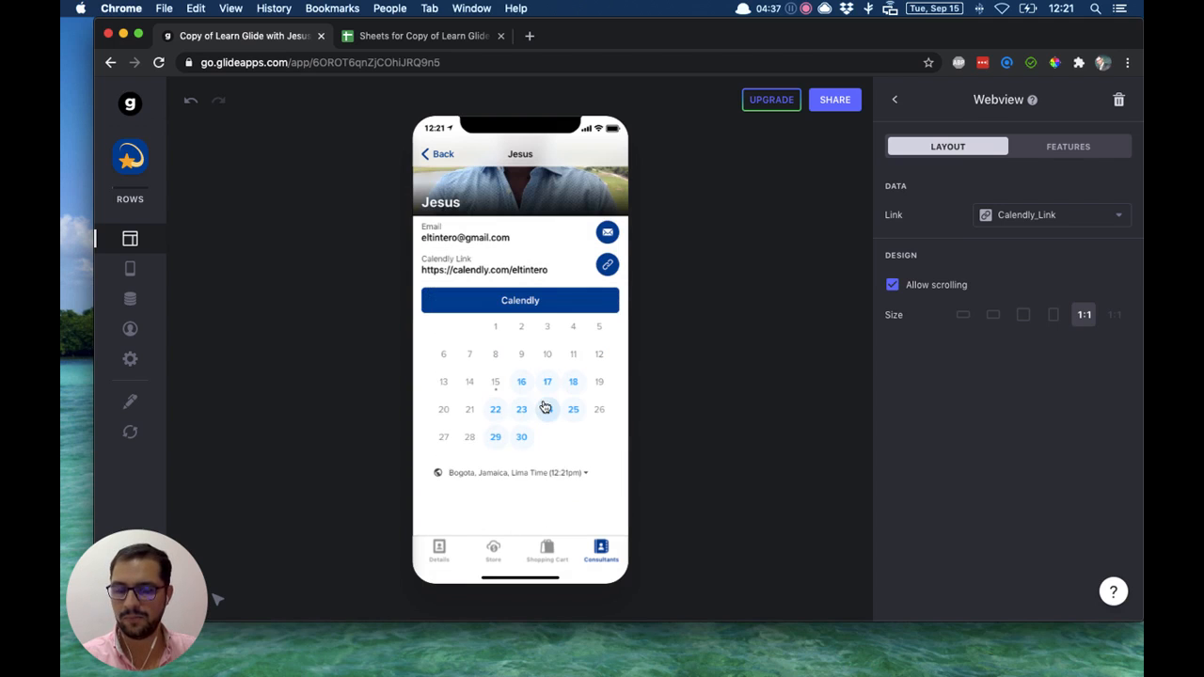
click(544, 406)
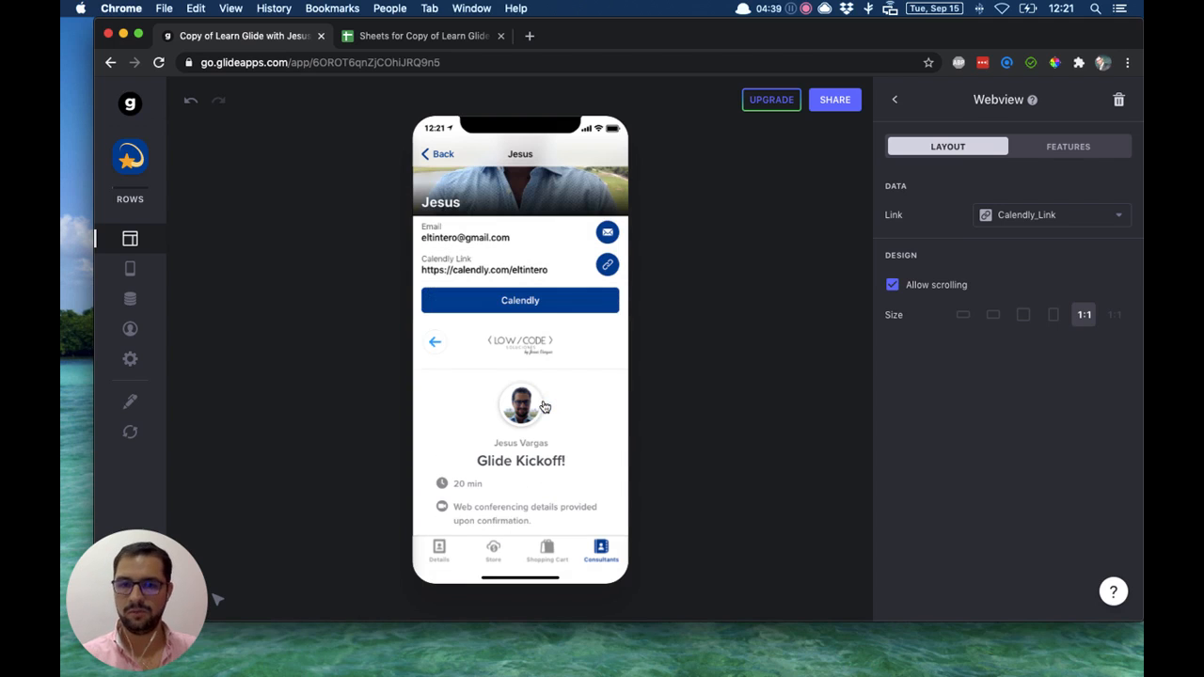